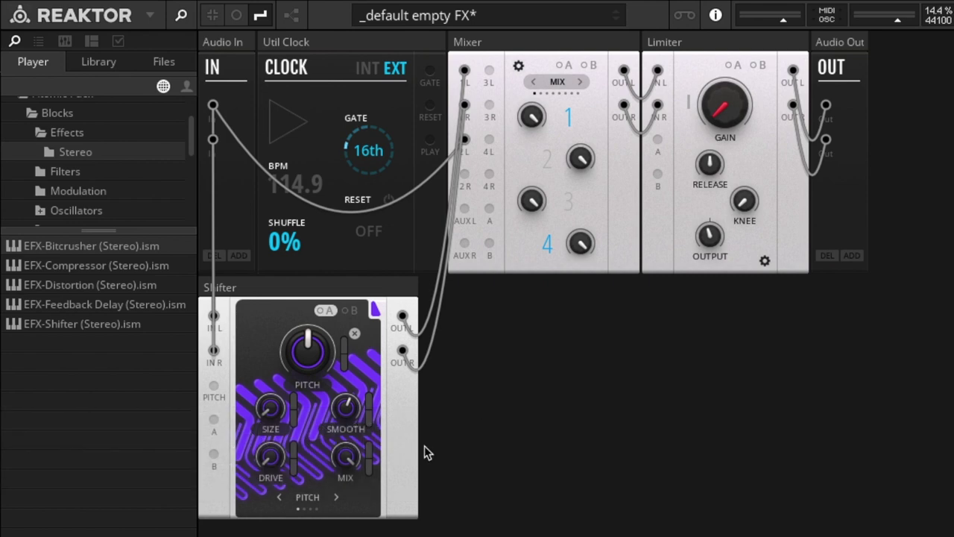
Start playback with the Shifter's Mix turned fully dry, and raise Mix to fully wet.
left_click_drag(349, 457, 348, 522)
key("space")
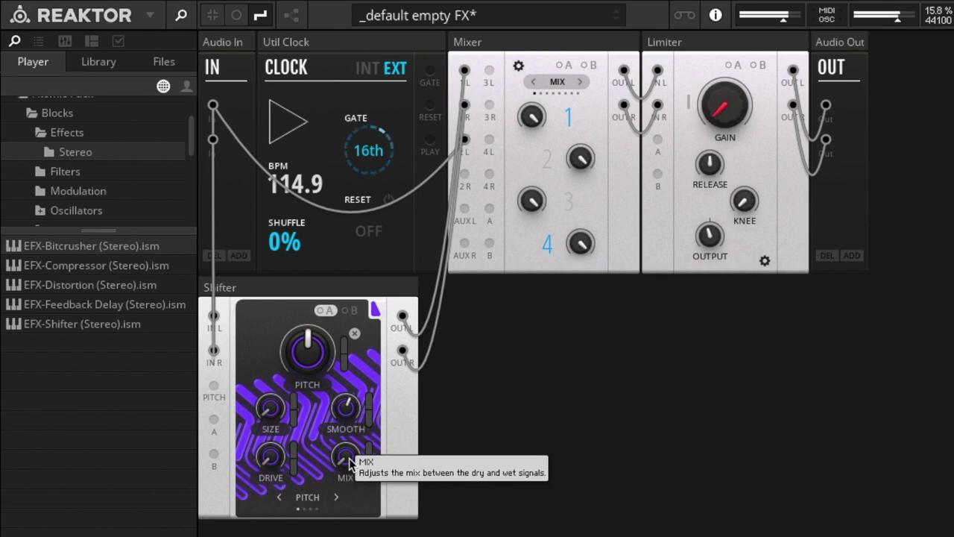
left_click_drag(347, 457, 363, 196)
Reset the Shifter's Size and Smooth knobs to their centre default positions.
left_click(271, 409)
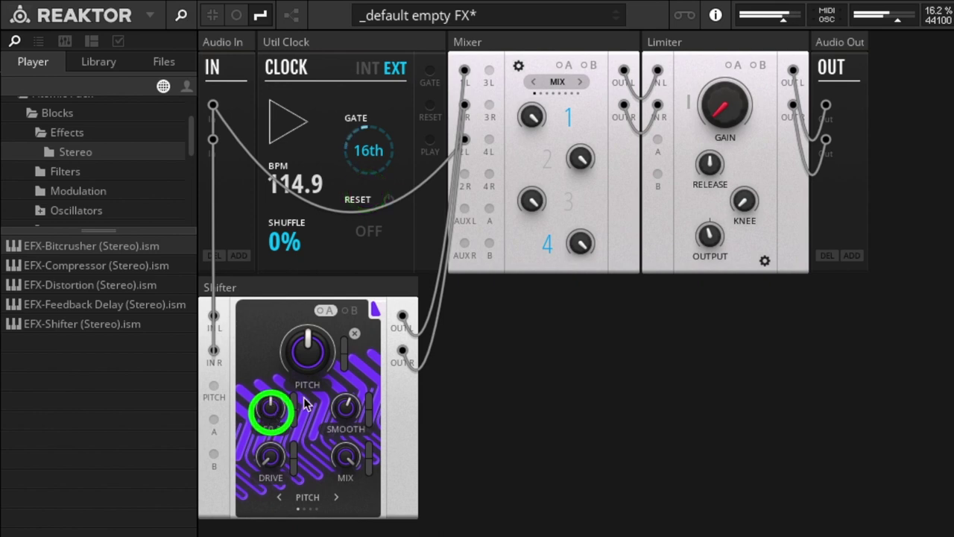
left_click(345, 409)
left_click(274, 492)
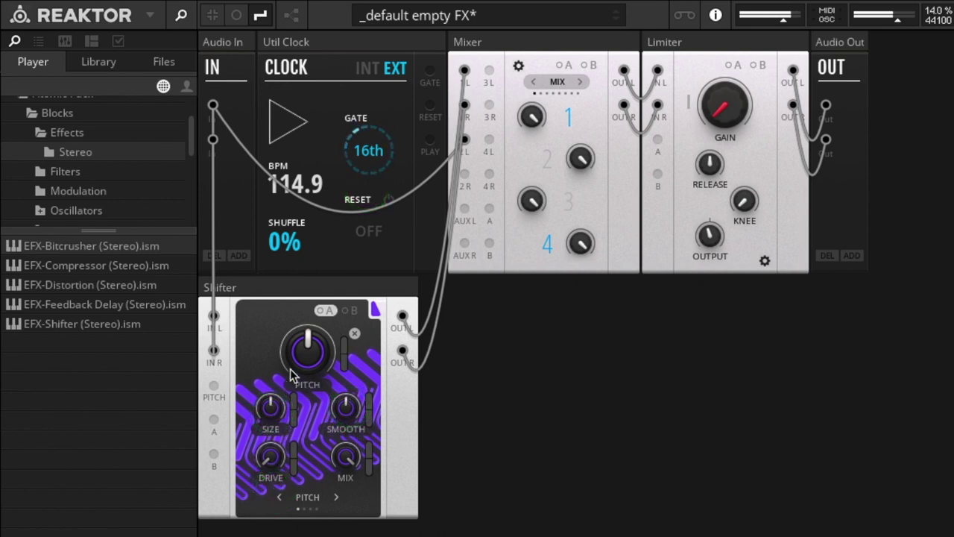
Sweep the Shifter's Pitch up to 48 and down to about -47.8, and reset it to its centre default.
left_click_drag(307, 355, 313, 246)
left_click(313, 366)
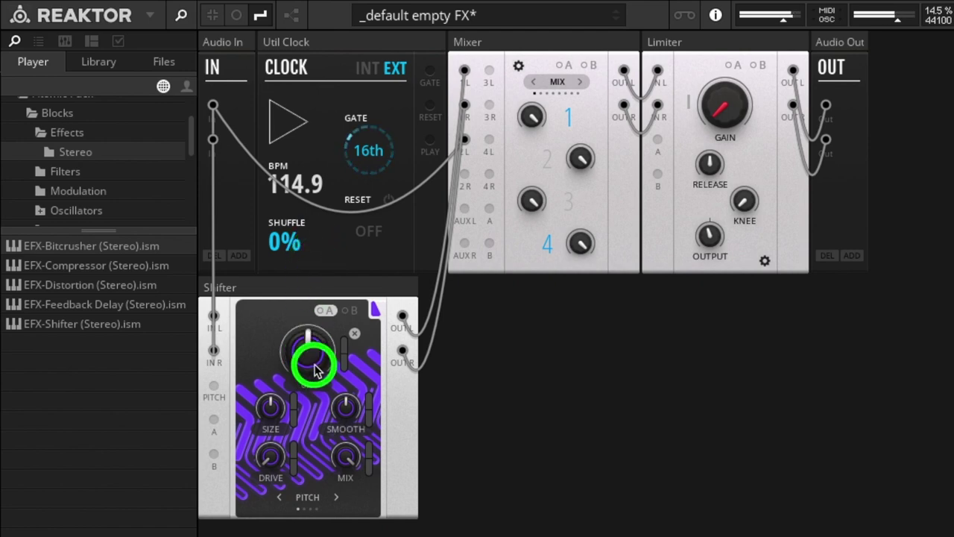
left_click_drag(315, 370, 375, 11)
left_click(311, 360)
left_click(318, 302)
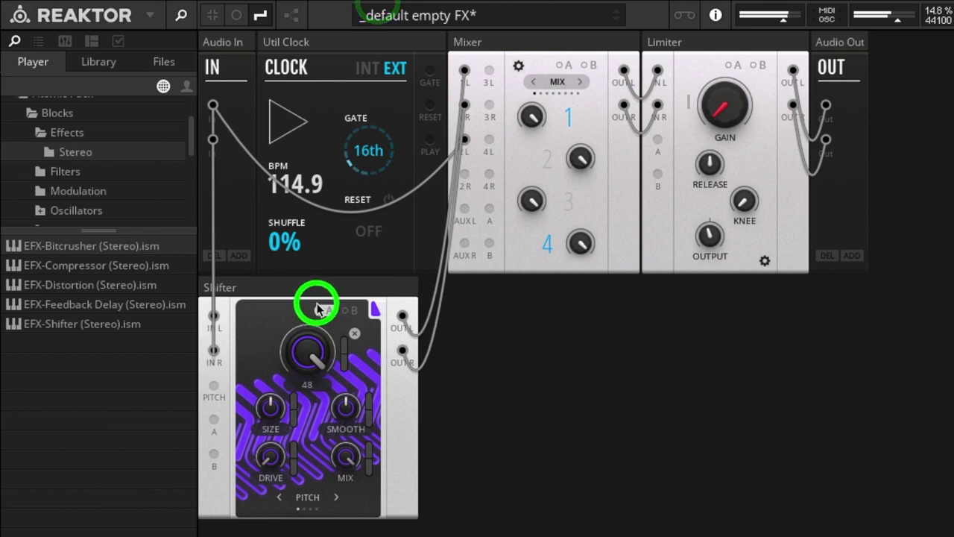
left_click_drag(308, 339, 309, 536)
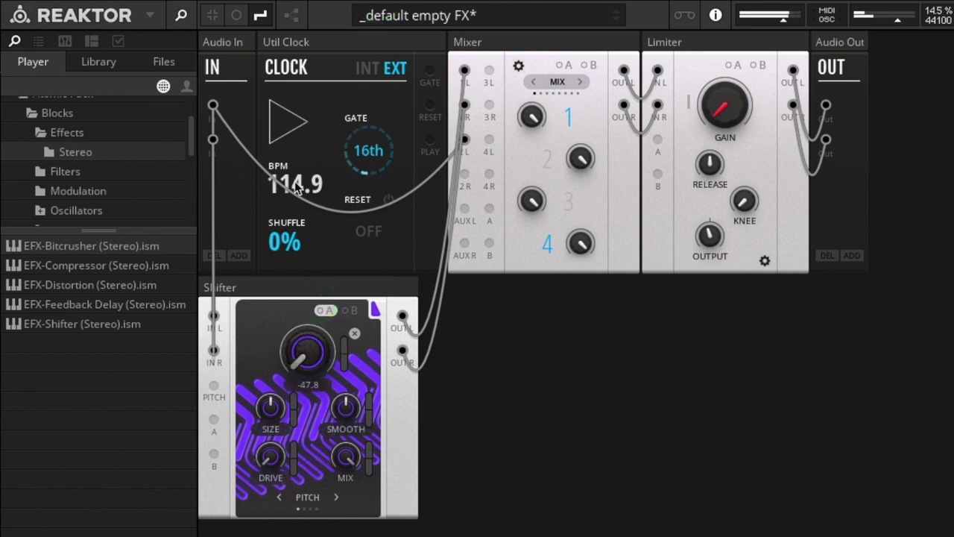
double_click(310, 357)
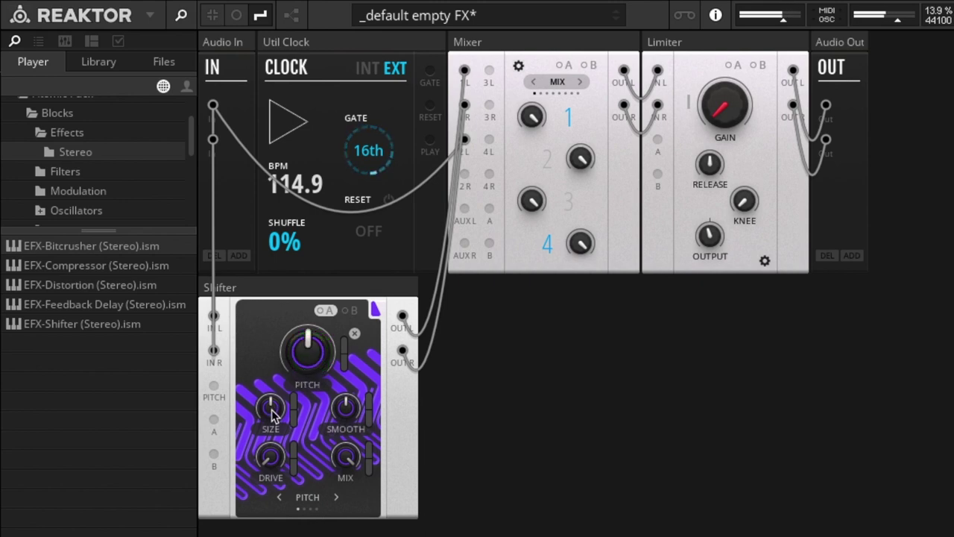
Audition the Shifter's Size in Pitch mode by raising it, lowering it to near minimum, and turning it up to maximum.
left_click_drag(272, 409, 264, 319)
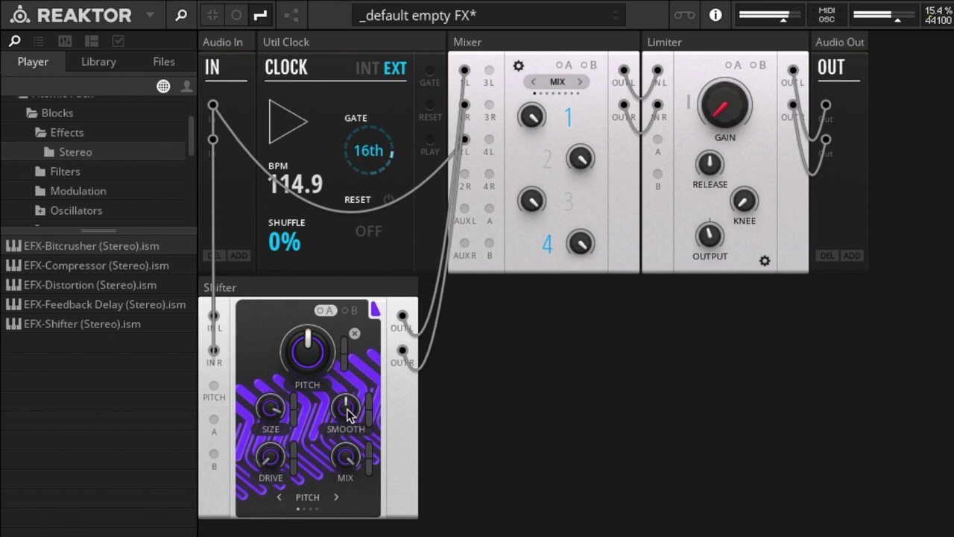
mouse_move(348, 415)
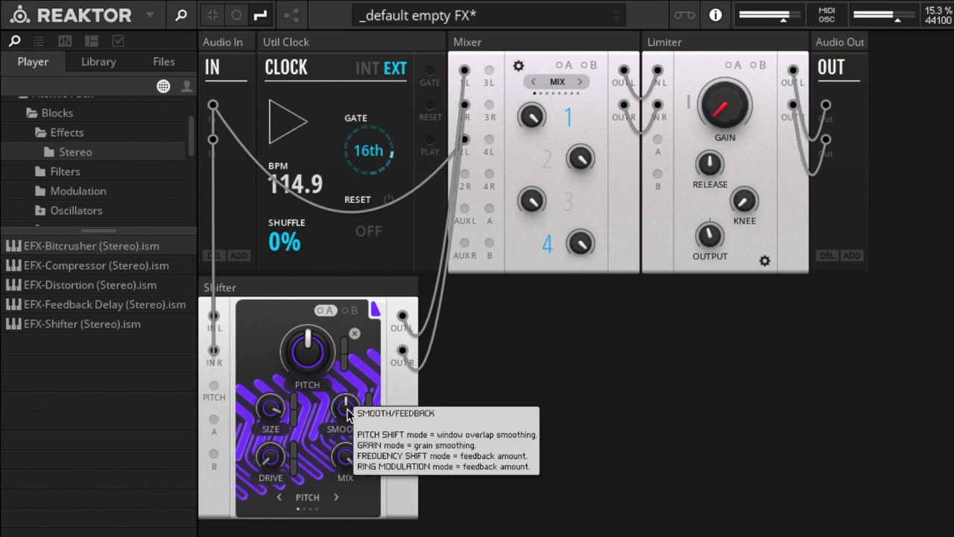
left_click(348, 414)
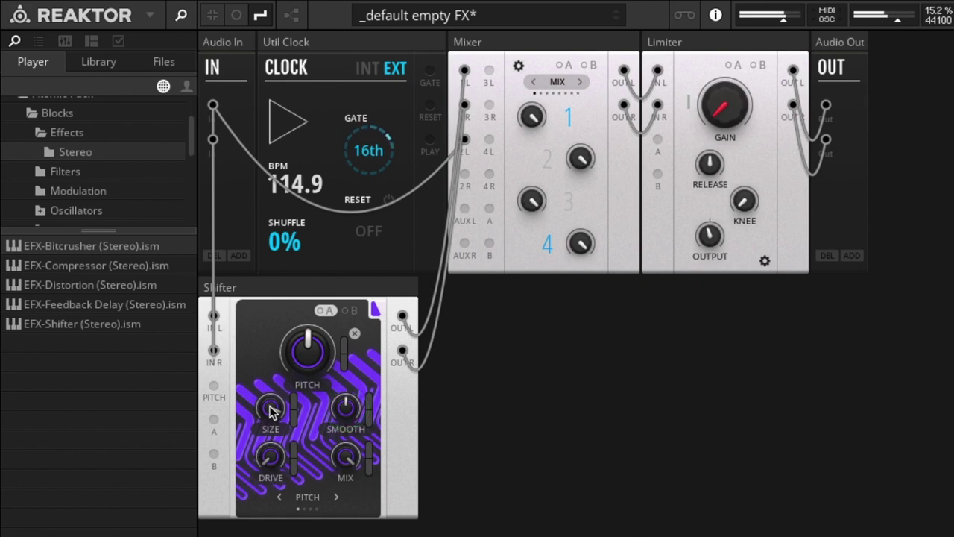
mouse_move(271, 410)
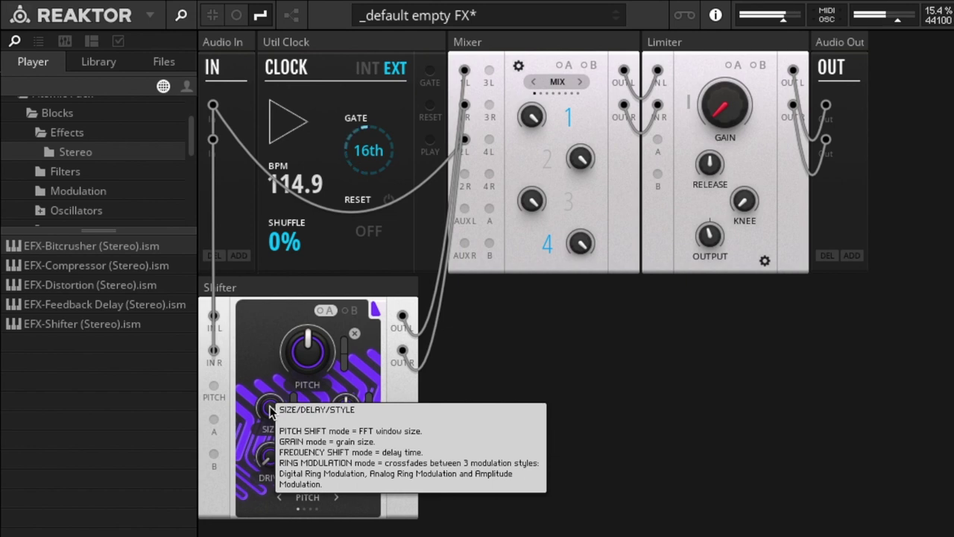
left_click_drag(271, 410, 259, 534)
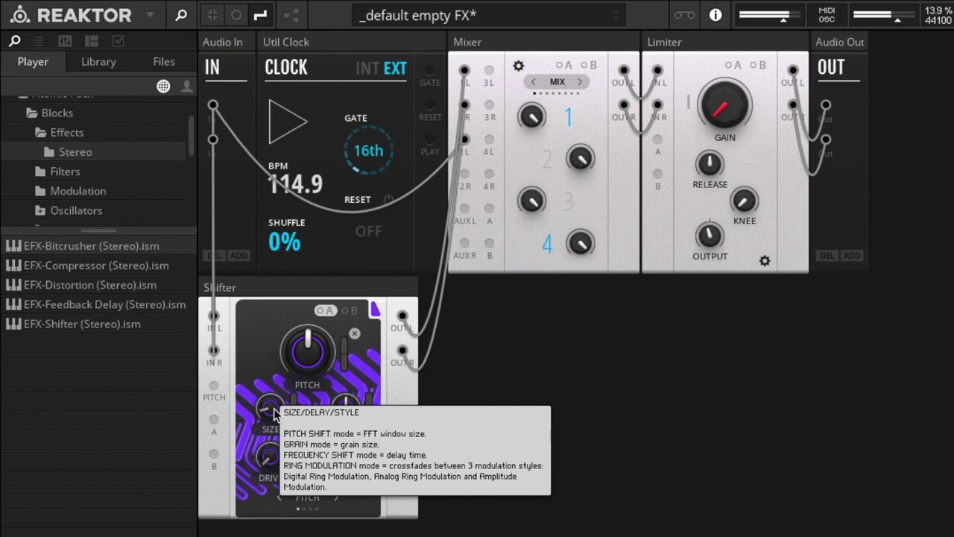
left_click_drag(274, 412, 277, 348)
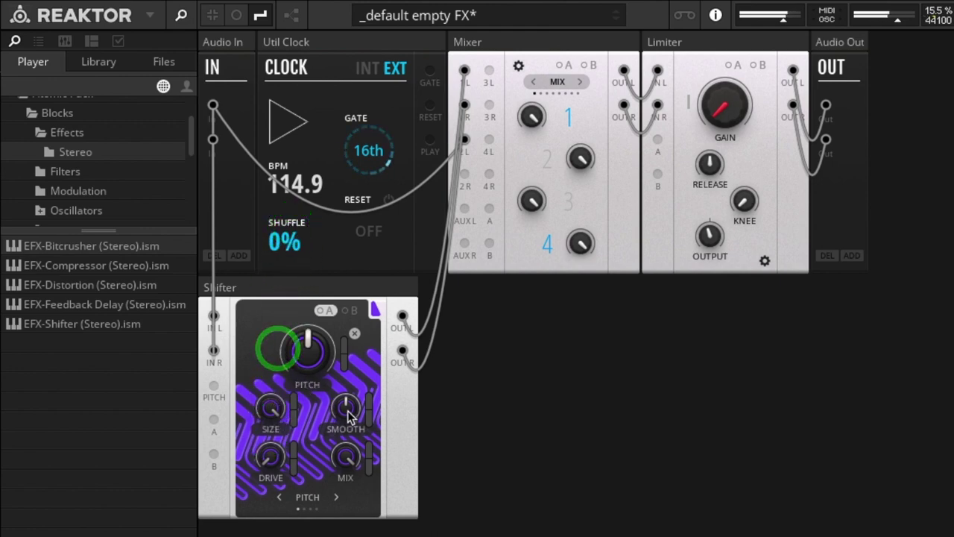
Audition the Shifter's Smooth by raising it to 100, lowering it to minimum, and returning it to maximum.
left_click_drag(347, 411, 359, 295)
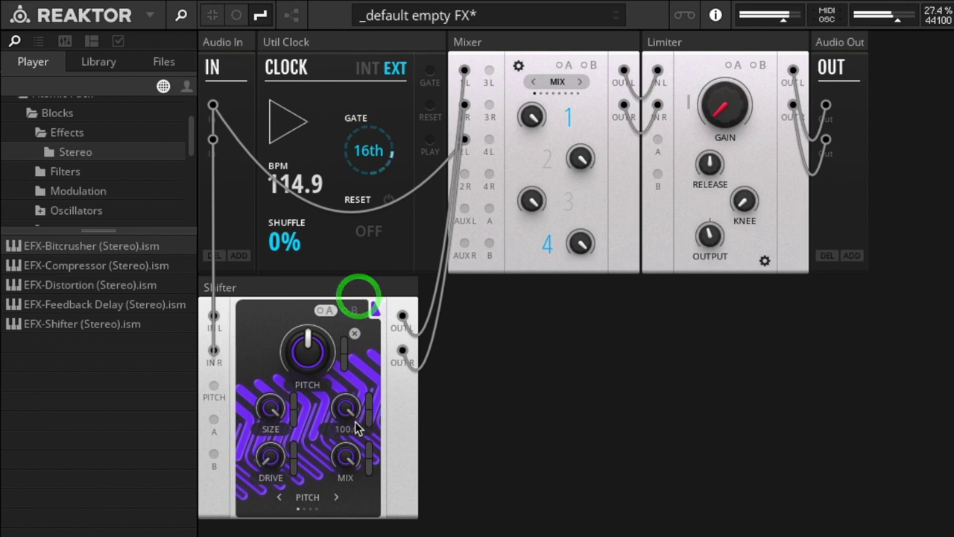
left_click(347, 410)
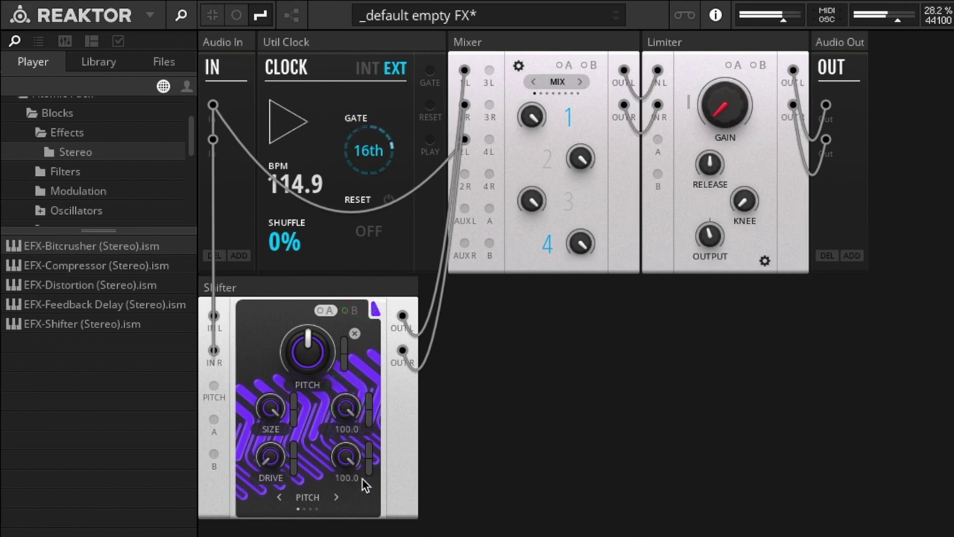
left_click(346, 410)
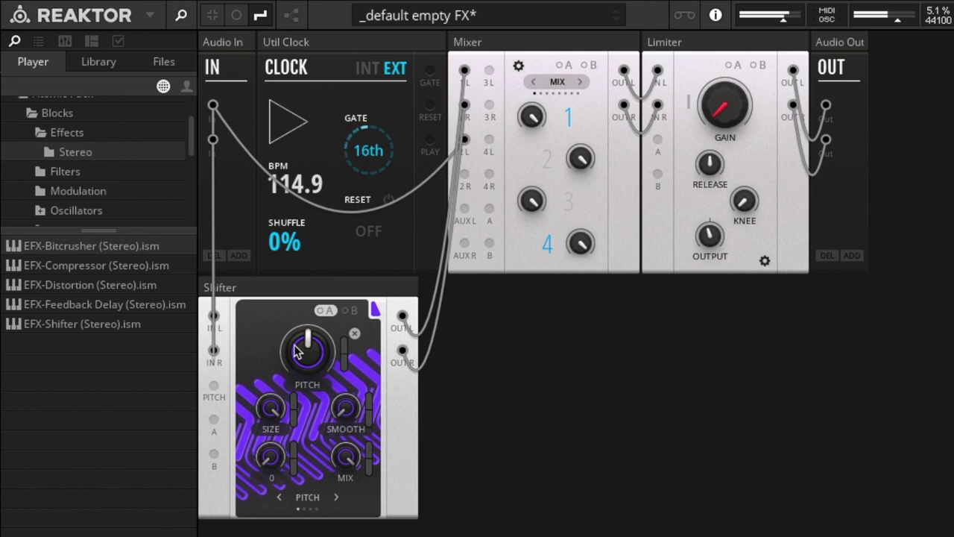
left_click_drag(346, 408, 347, 493)
mouse_move(352, 413)
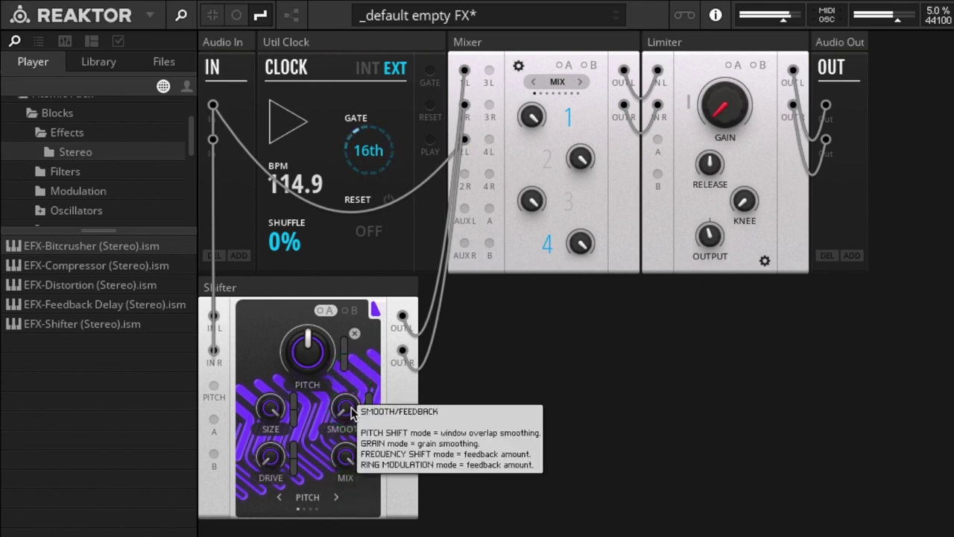
left_click_drag(352, 413, 362, 254)
left_click_drag(348, 407, 353, 322)
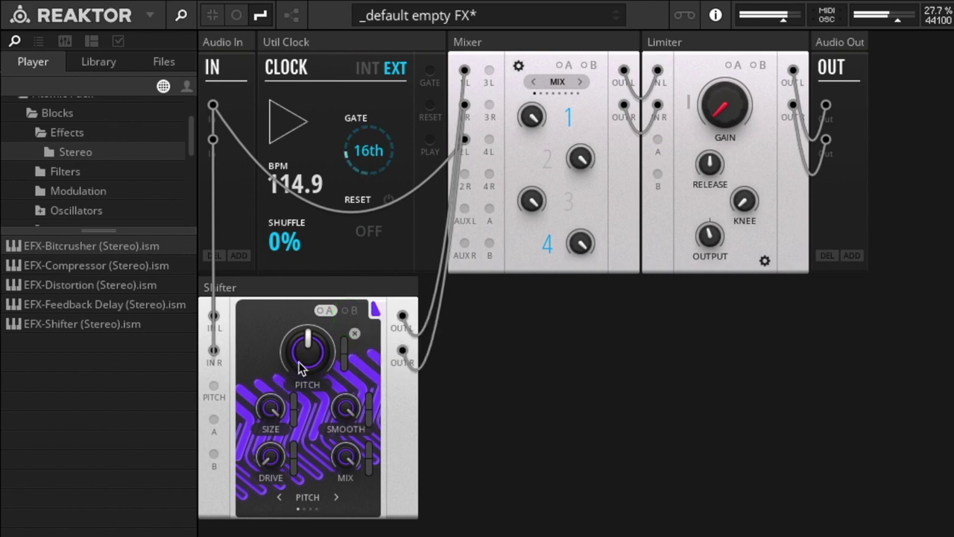
With Size and Smooth at maximum, sweep the Shifter's Pitch up to maximum and down below zero, and reset it to centre.
left_click_drag(302, 365, 310, 231)
left_click_drag(309, 350, 304, 259)
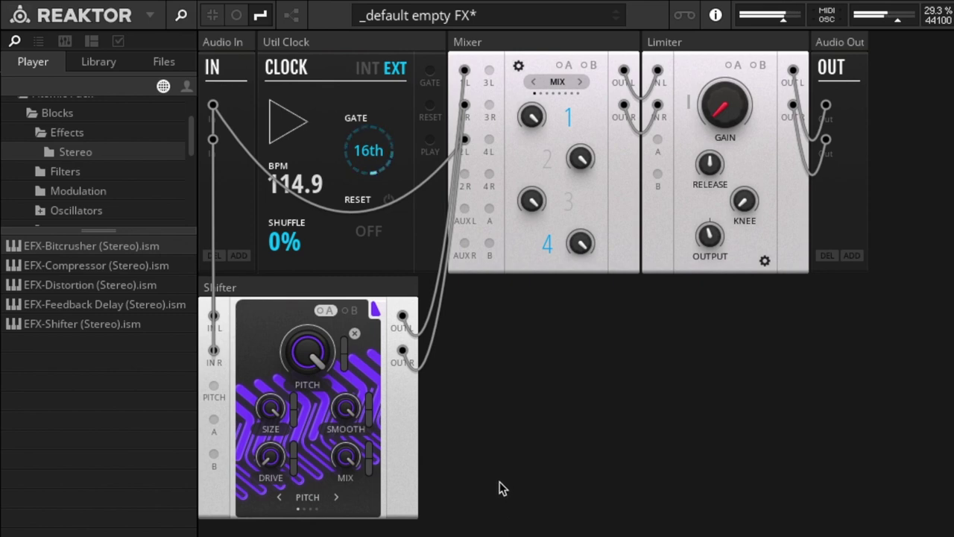
left_click(305, 353)
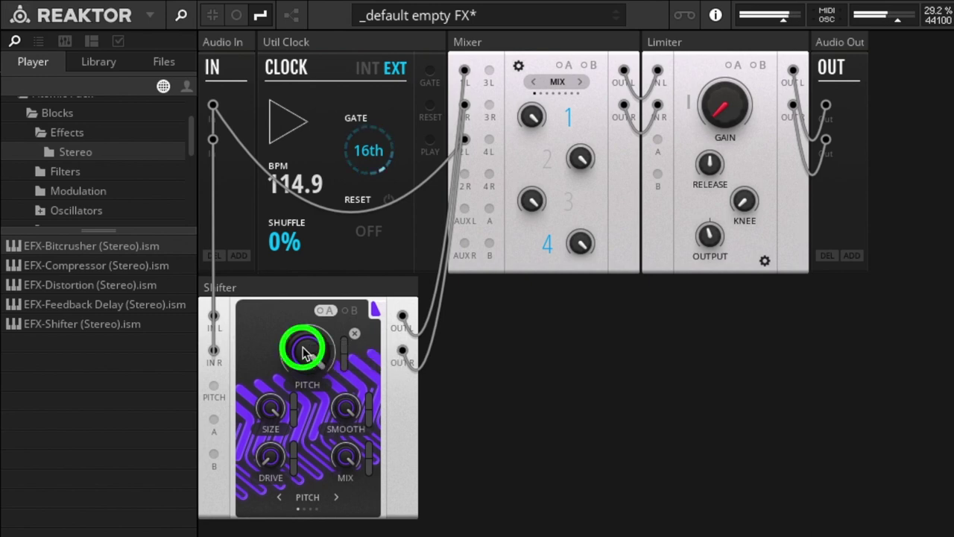
left_click_drag(304, 352, 295, 433)
left_click(304, 359)
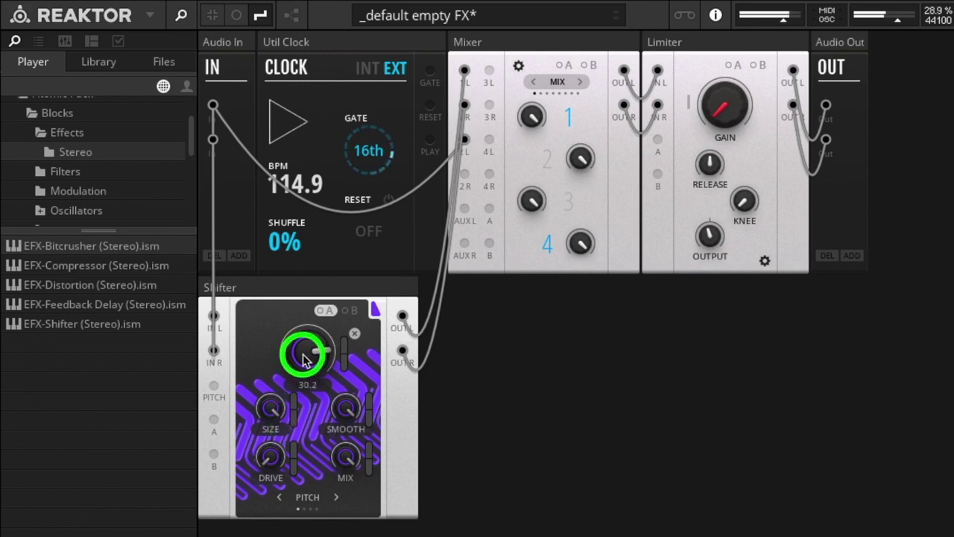
left_click_drag(304, 358, 305, 307)
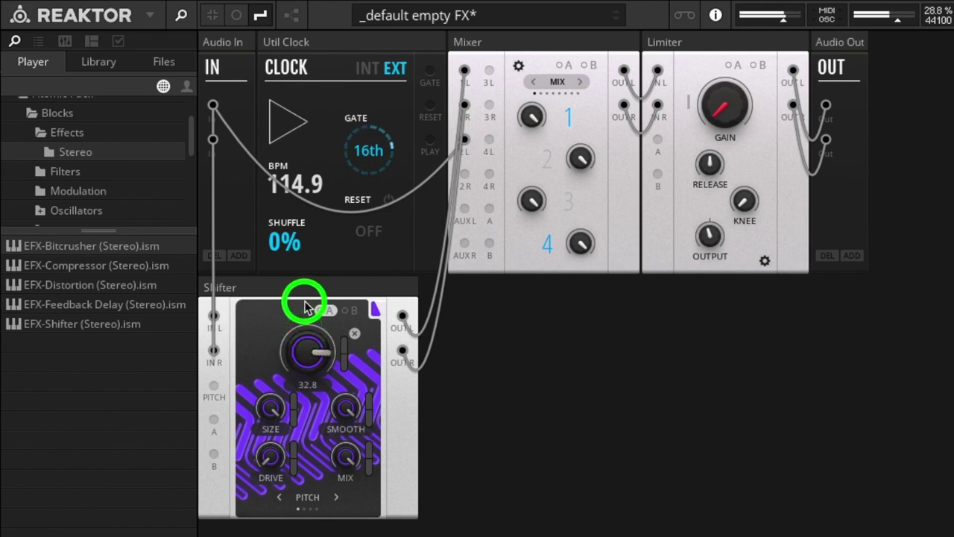
left_click(304, 349)
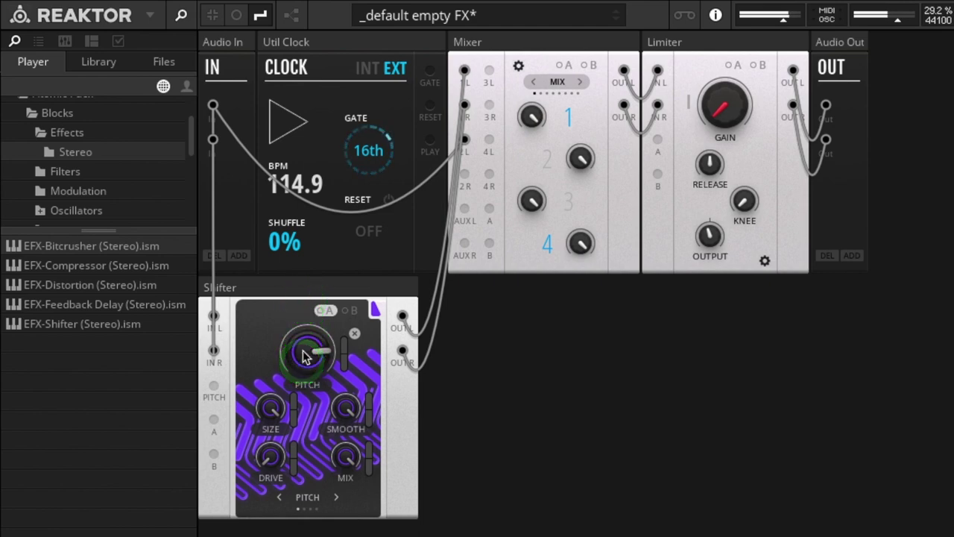
left_click_drag(306, 356, 301, 521)
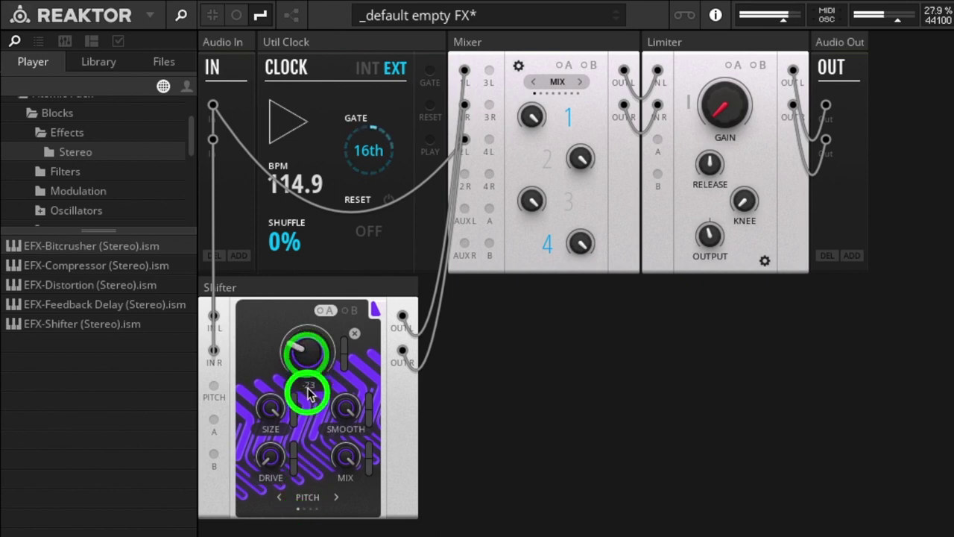
left_click_drag(310, 395, 318, 253)
left_click(317, 353)
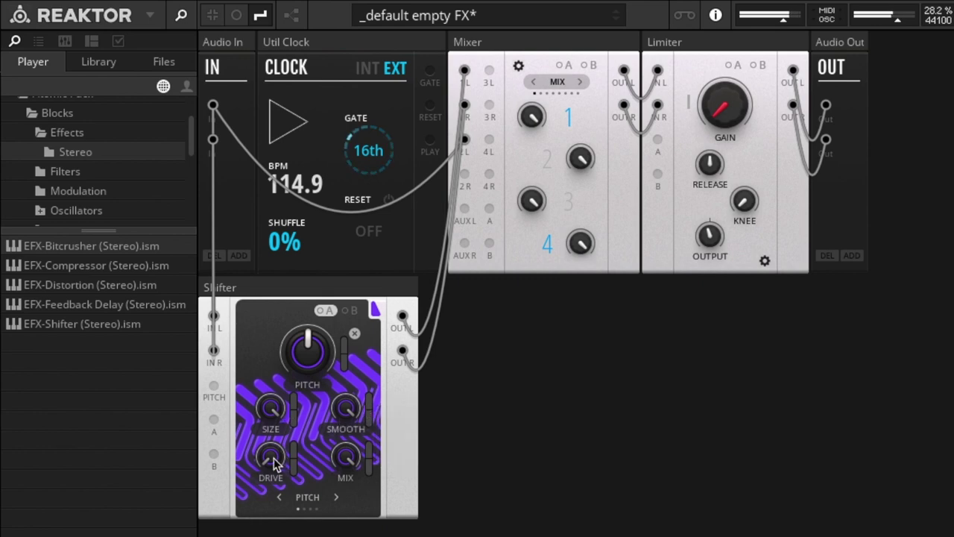
Raise the Shifter's Pitch moderately above centre and increase Drive to 64.
left_click_drag(273, 464, 287, 410)
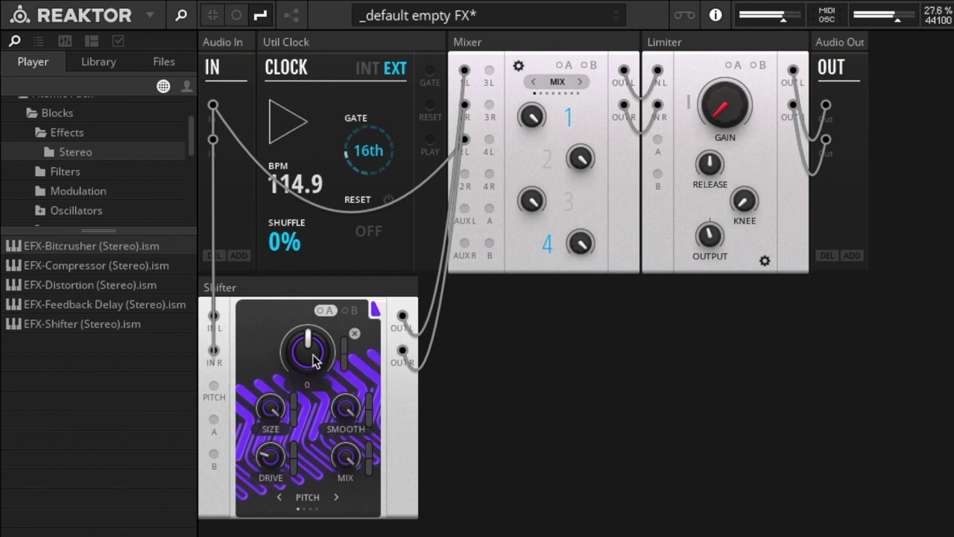
left_click_drag(313, 360, 319, 299)
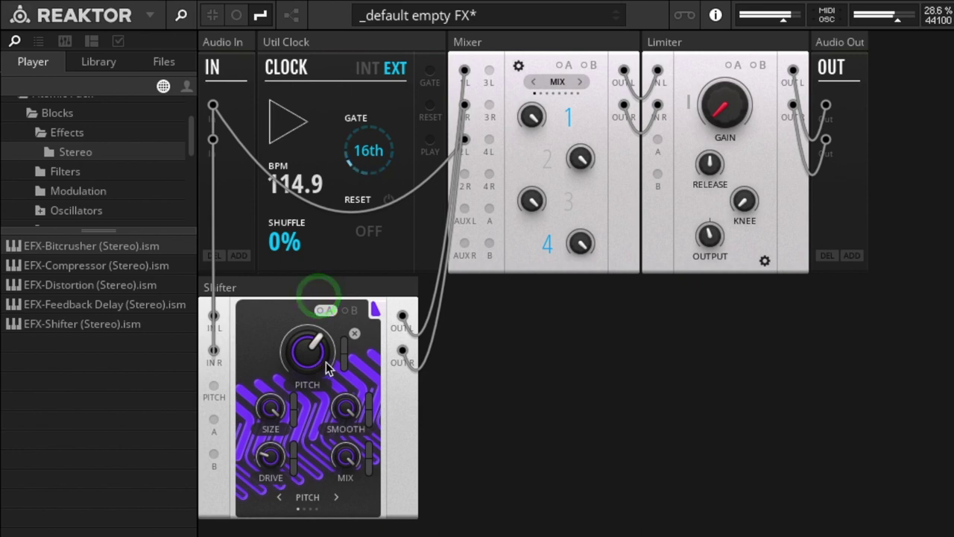
left_click_drag(270, 456, 272, 362)
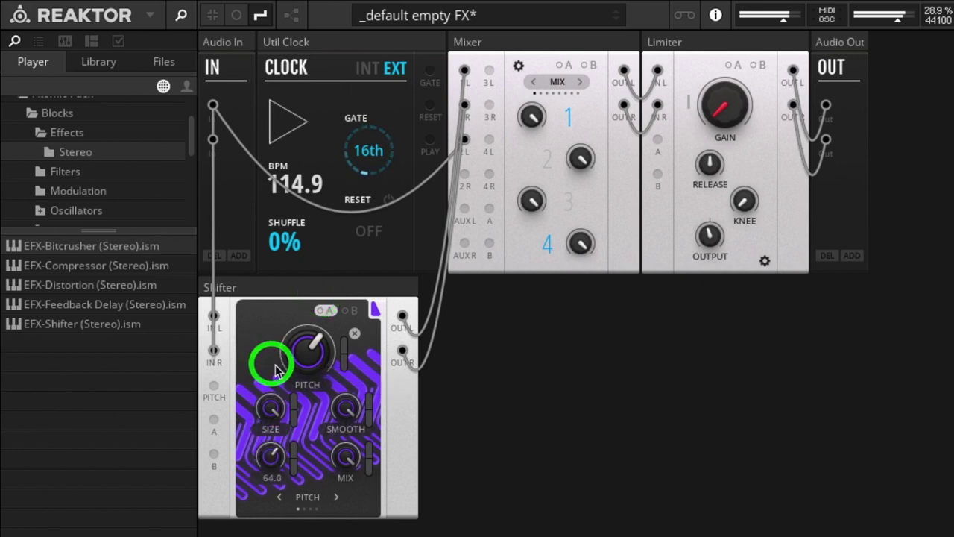
Lower the Shifter's Size to near minimum and Smooth to 17.9, and turn Pitch below centre.
left_click_drag(273, 412, 269, 536)
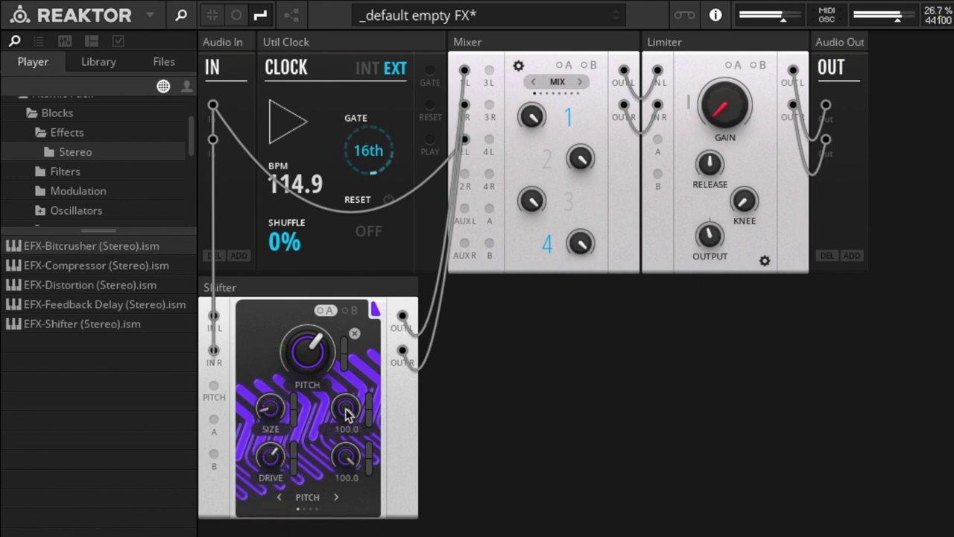
left_click_drag(346, 415, 347, 535)
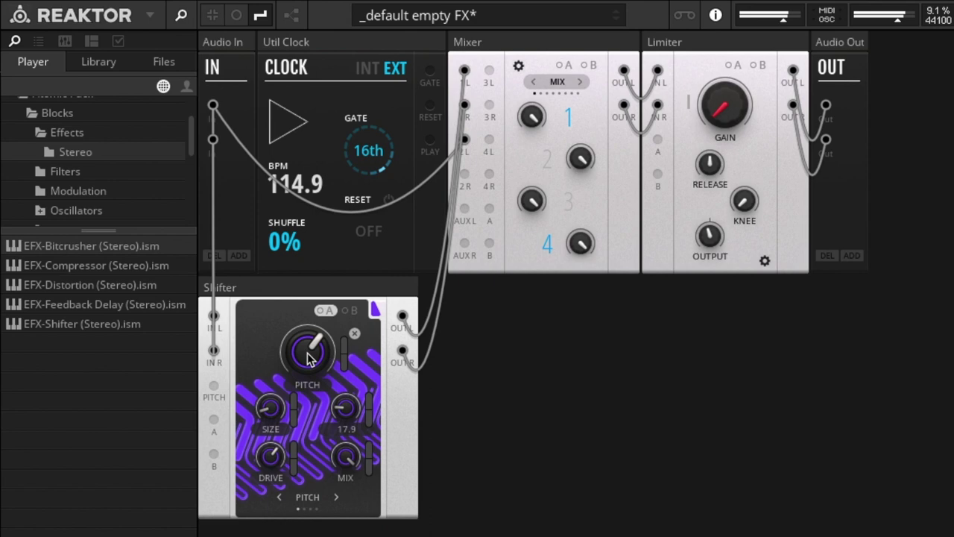
left_click_drag(310, 358, 292, 483)
Reset the Shifter's Drive, Smooth, Size and Pitch knobs to their default positions.
double_click(273, 460)
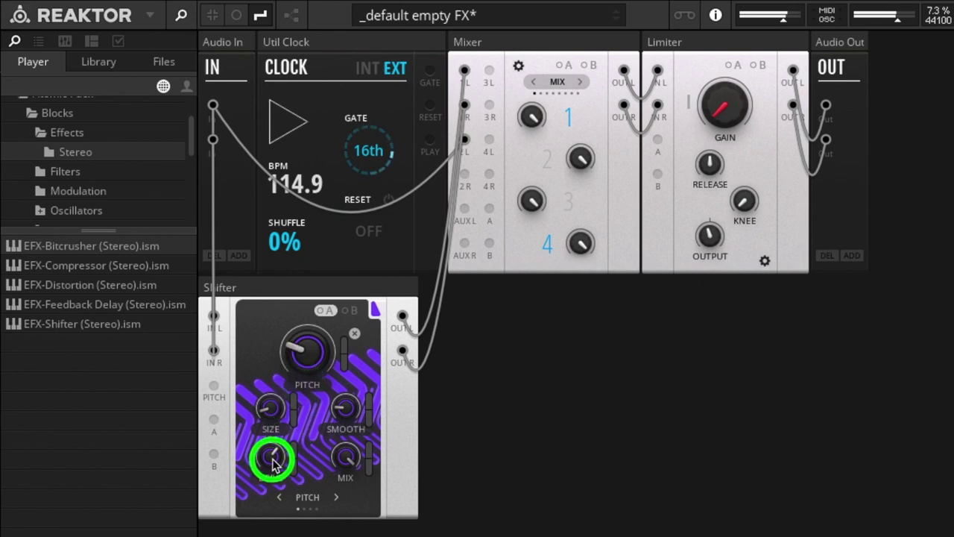
double_click(350, 406)
double_click(274, 410)
double_click(307, 362)
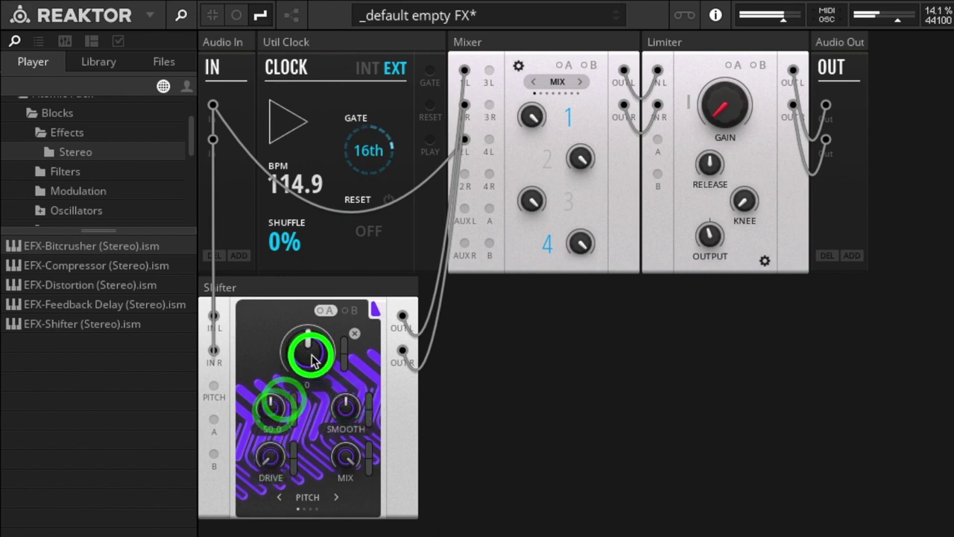
Switch the Shifter to Granular mode and adjust the grain Size above centre and down below centre.
left_click(337, 497)
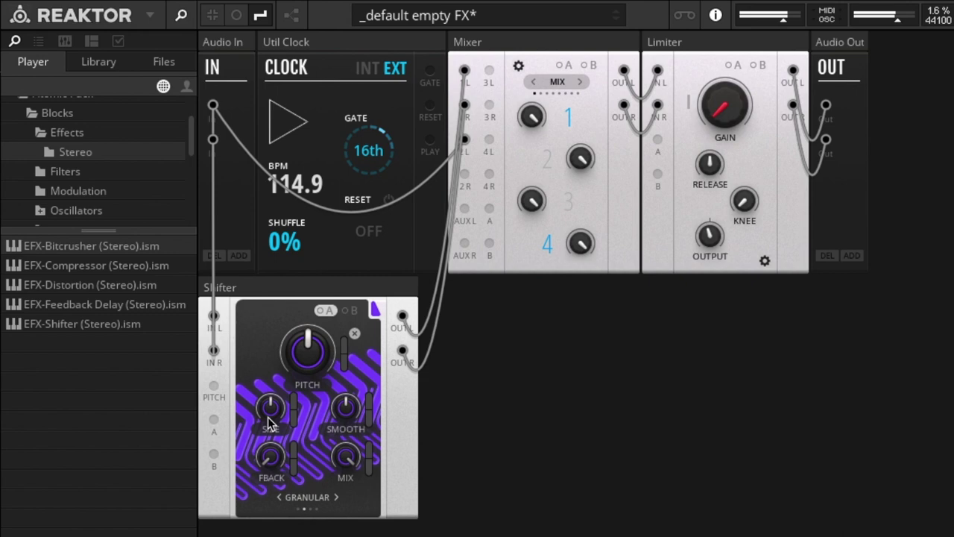
left_click_drag(278, 421, 276, 330)
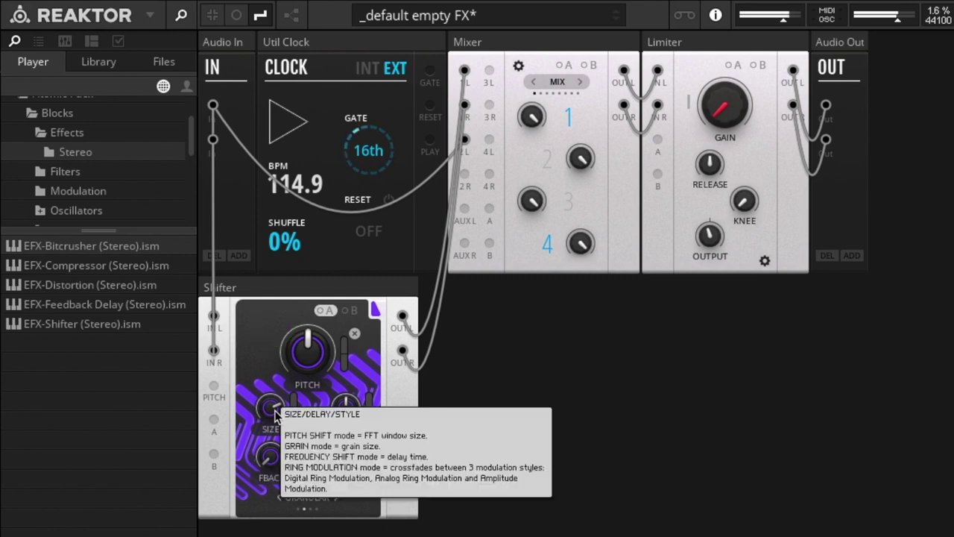
left_click_drag(276, 415, 271, 511)
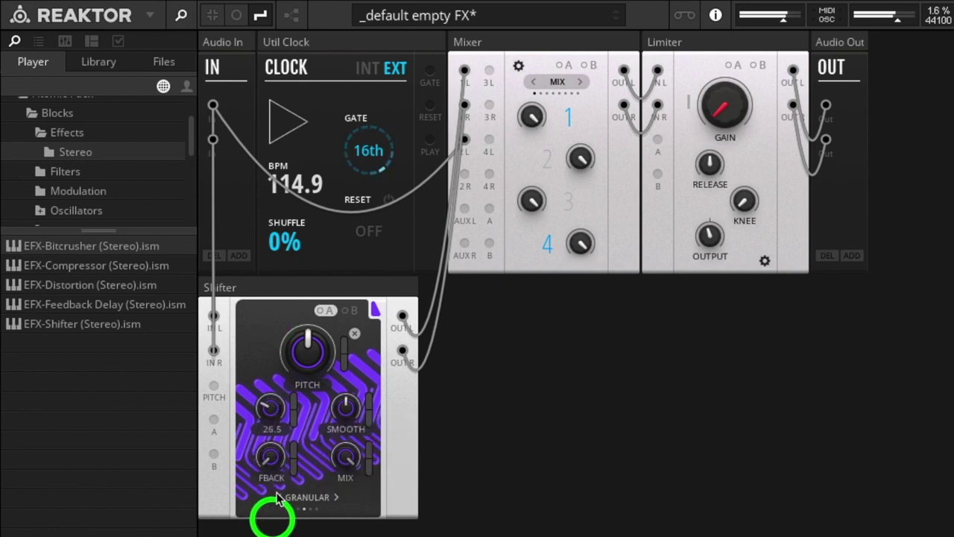
Lower the Shifter's grain Size to near minimum and bring Smooth all the way down.
left_click(273, 415)
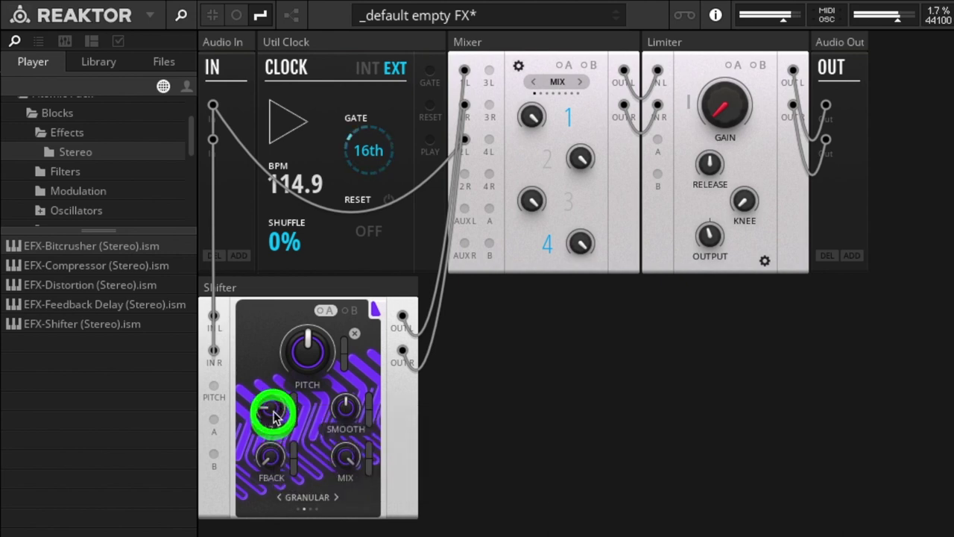
left_click(349, 411)
left_click_drag(273, 409, 274, 411)
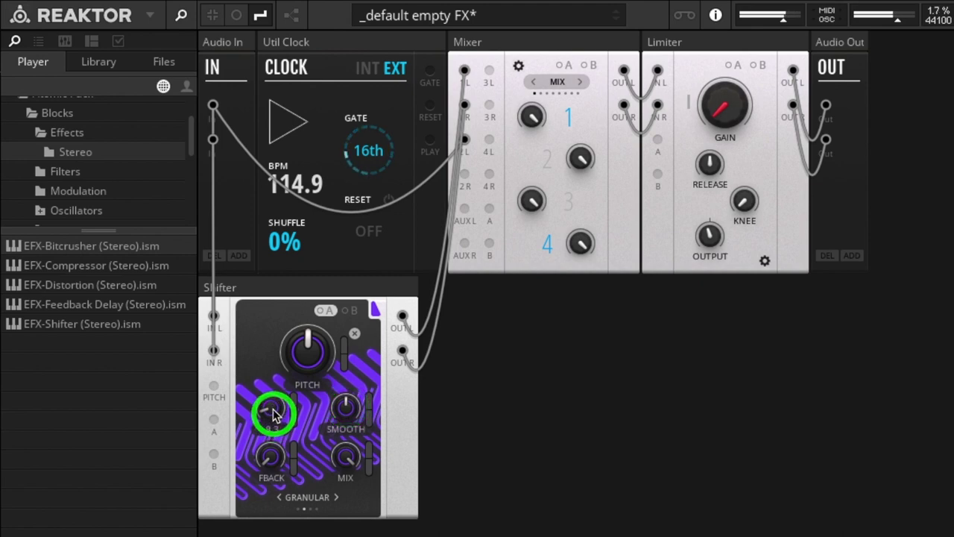
left_click_drag(349, 406, 340, 523)
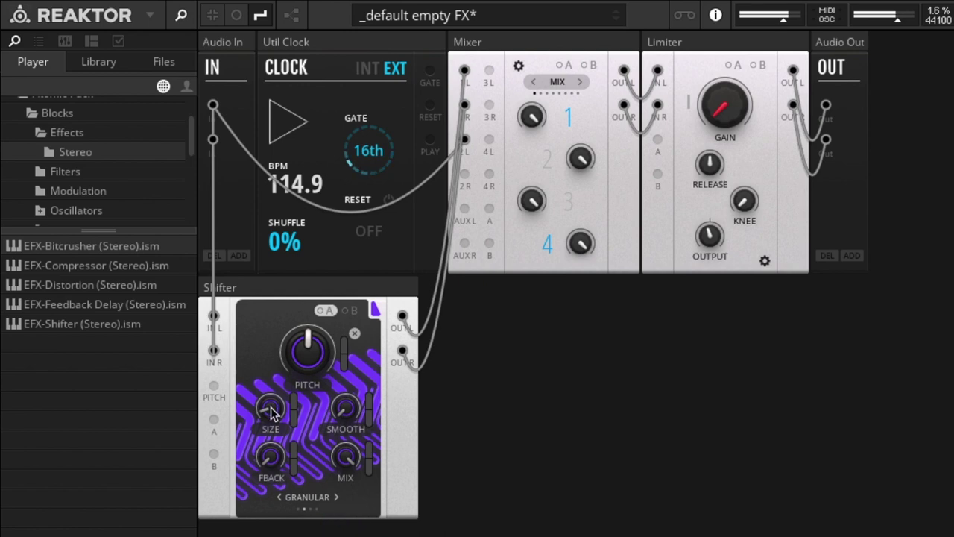
Raise the Shifter's grain Size moderately, staying below centre, and turn Pitch from above centre down to about -12.2.
left_click_drag(271, 410, 299, 353)
left_click(345, 411)
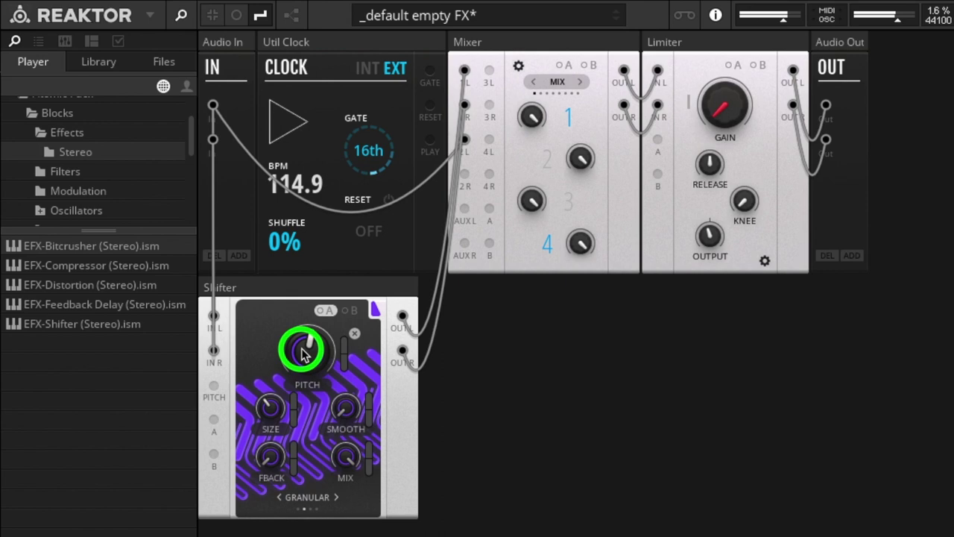
left_click_drag(302, 355, 315, 395)
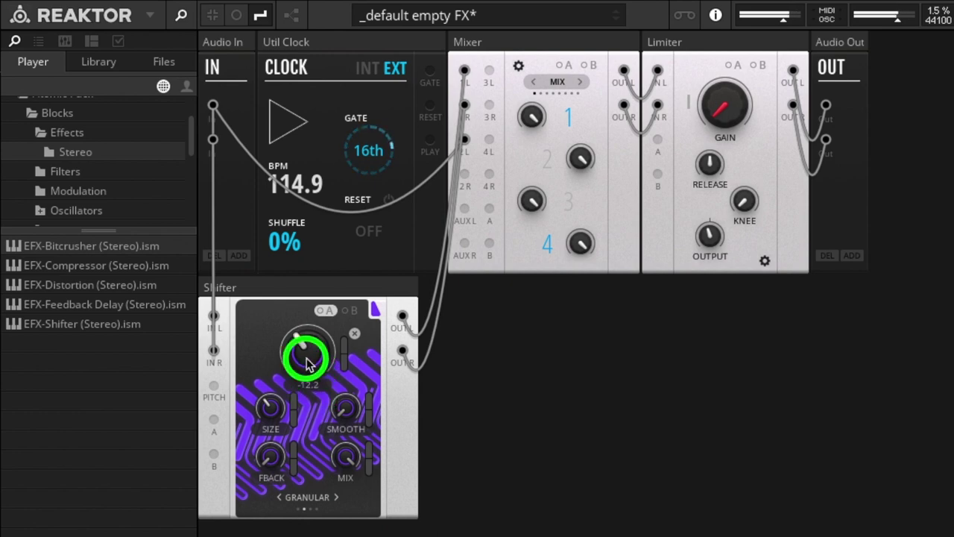
Sweep the Shifter's Smooth between its extremes while varying Pitch, and leave Pitch turned far above centre.
left_click_drag(346, 410, 348, 258)
left_click_drag(307, 355, 303, 376)
left_click_drag(348, 411, 348, 536)
left_click_drag(307, 350, 331, 212)
left_click(334, 334)
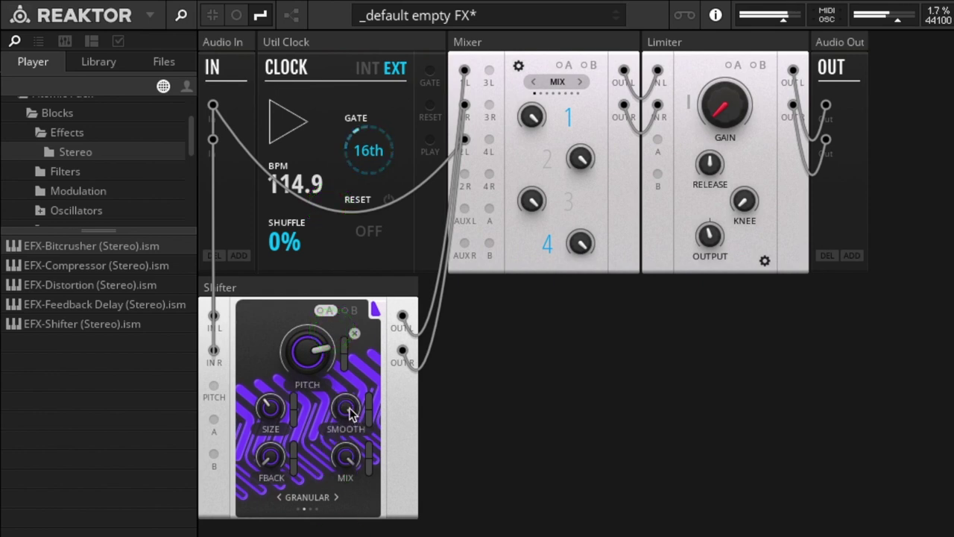
Raise the Shifter's granular feedback slightly above centre and bring Pitch back down close to centre.
mouse_move(350, 413)
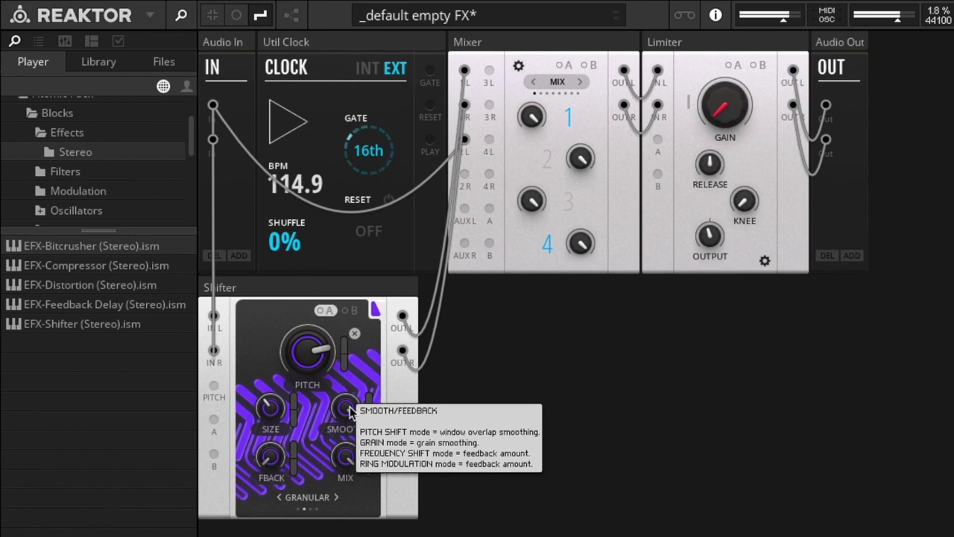
left_click(349, 411)
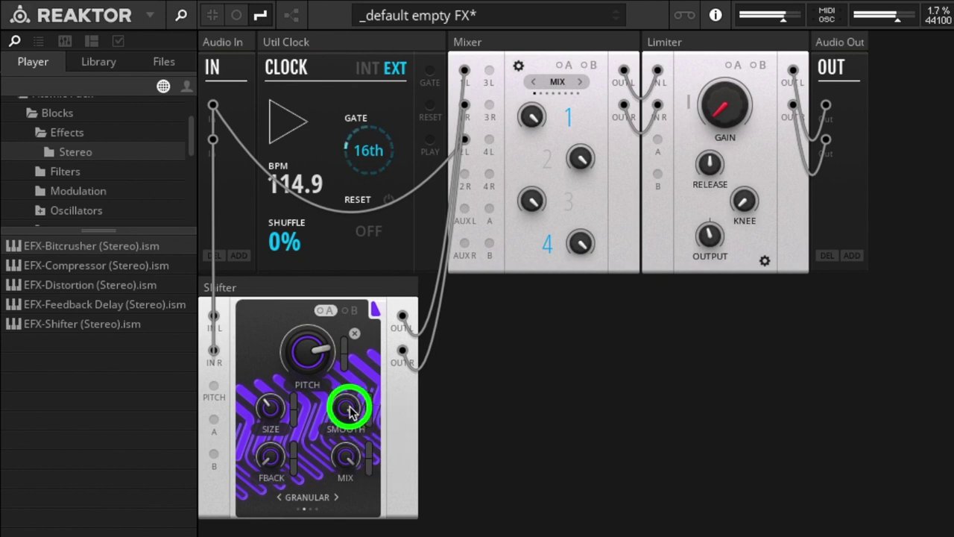
mouse_move(283, 422)
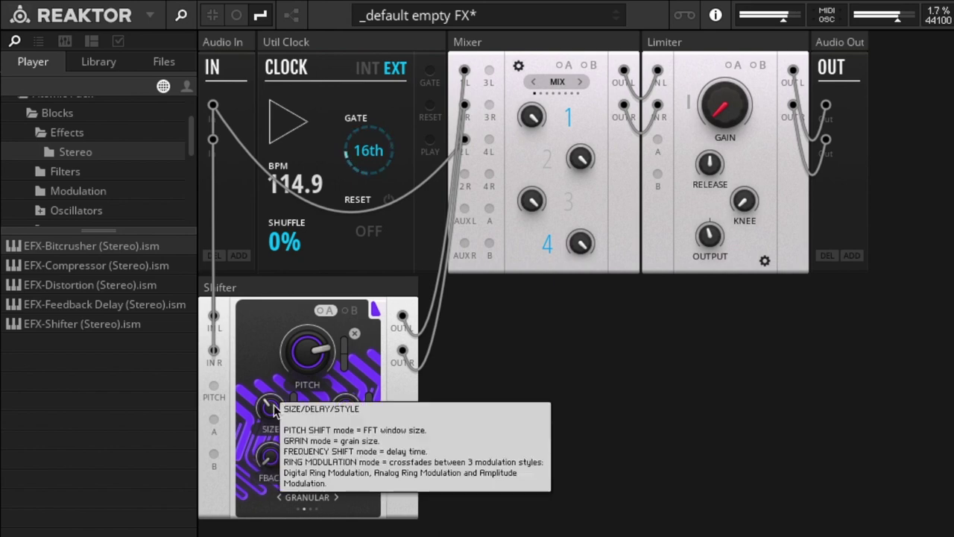
left_click_drag(276, 465, 292, 451)
left_click_drag(321, 342, 319, 357)
Lower the Shifter's Smooth to near minimum, and increase feedback and Pitch a little further above centre.
mouse_move(345, 408)
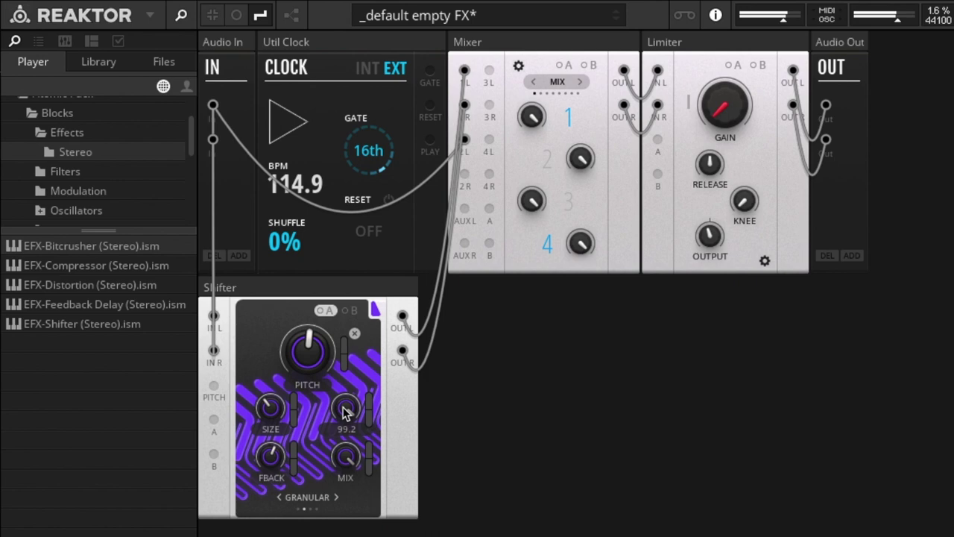
left_click_drag(345, 410, 337, 531)
left_click_drag(280, 462, 279, 444)
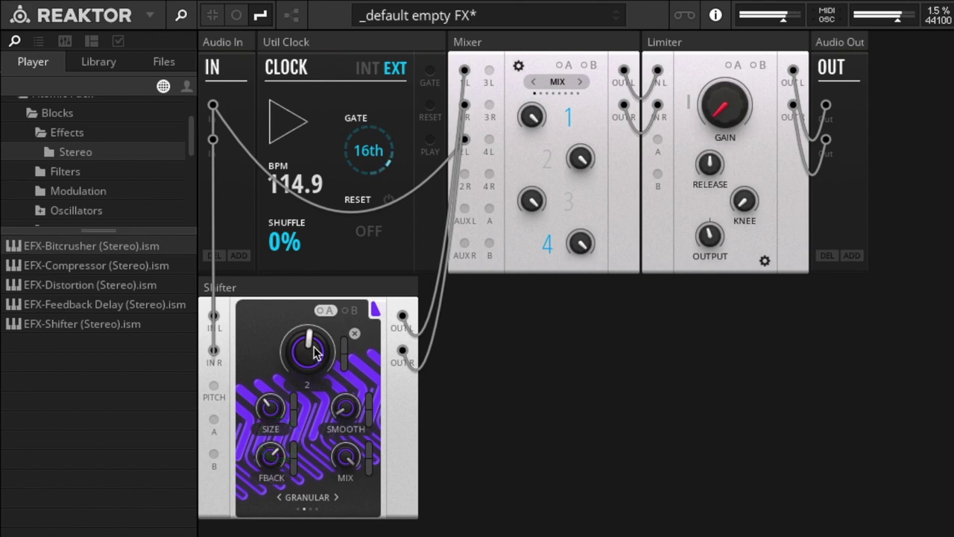
left_click_drag(313, 348, 316, 334)
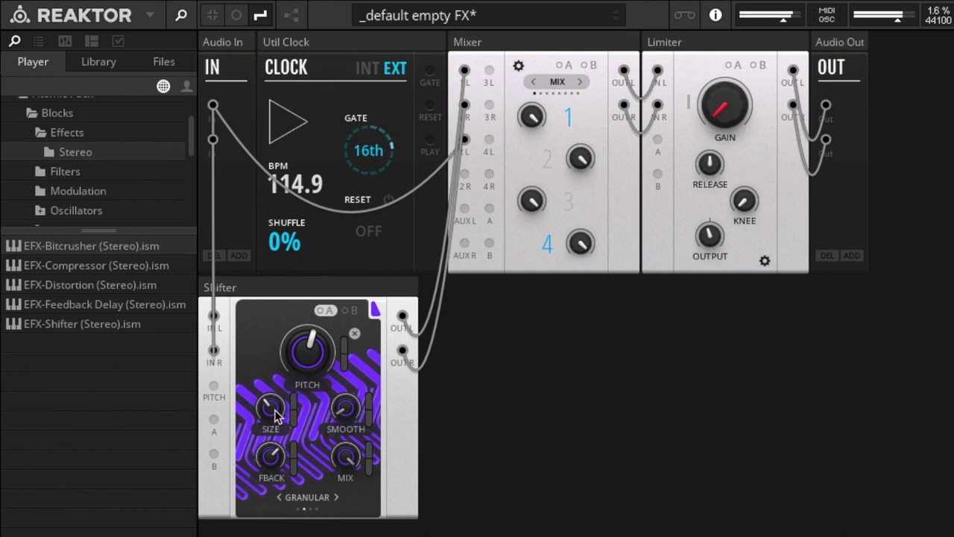
Raise the Shifter's grain Size to around centre and reduce it to 26.5, with Pitch lowered to just above centre.
mouse_move(277, 415)
left_click_drag(271, 414, 275, 369)
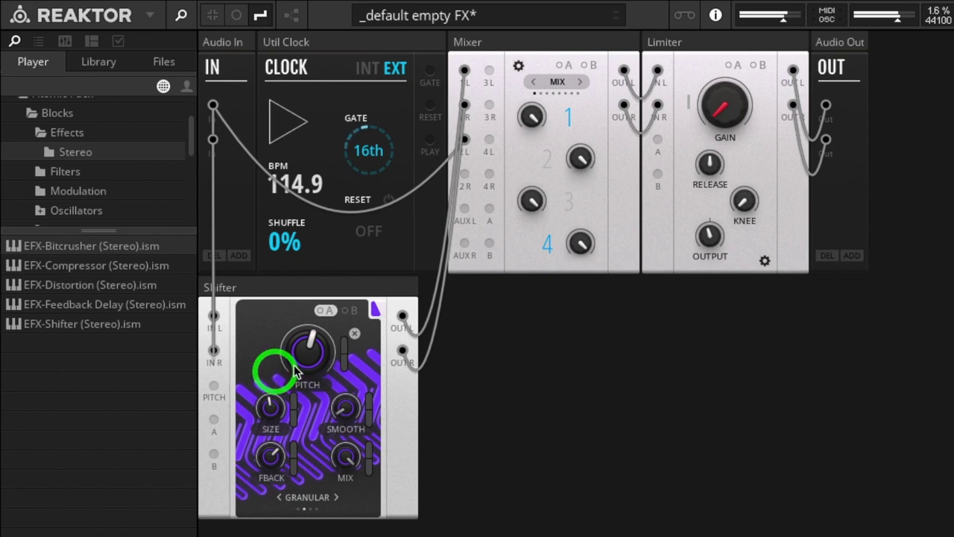
left_click_drag(269, 408, 267, 455)
mouse_move(307, 348)
left_mouse_down()
mouse_move(305, 361)
mouse_move(316, 359)
left_mouse_up()
mouse_move(270, 407)
left_mouse_down()
mouse_move(276, 370)
mouse_move(274, 406)
left_mouse_up()
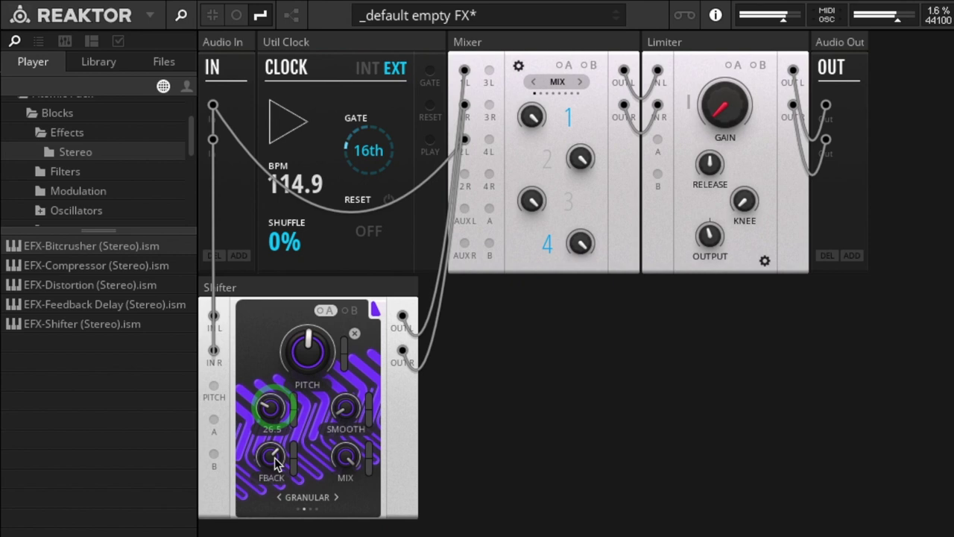
Turn the Shifter's feedback up towards maximum and raise Pitch to 5.8.
mouse_move(274, 457)
left_mouse_down()
mouse_move(283, 396)
mouse_move(272, 458)
left_mouse_up()
left_click_drag(345, 456, 337, 437)
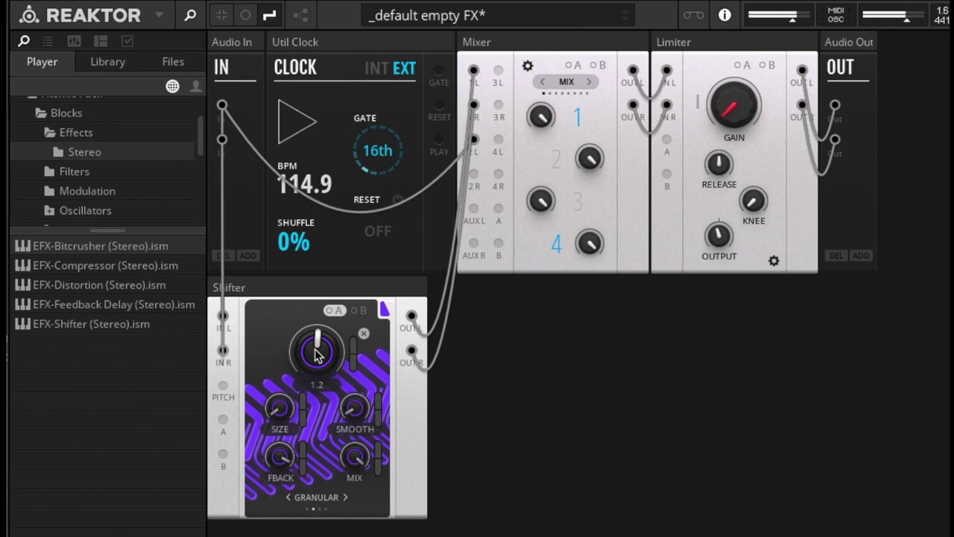
left_click_drag(316, 354, 326, 328)
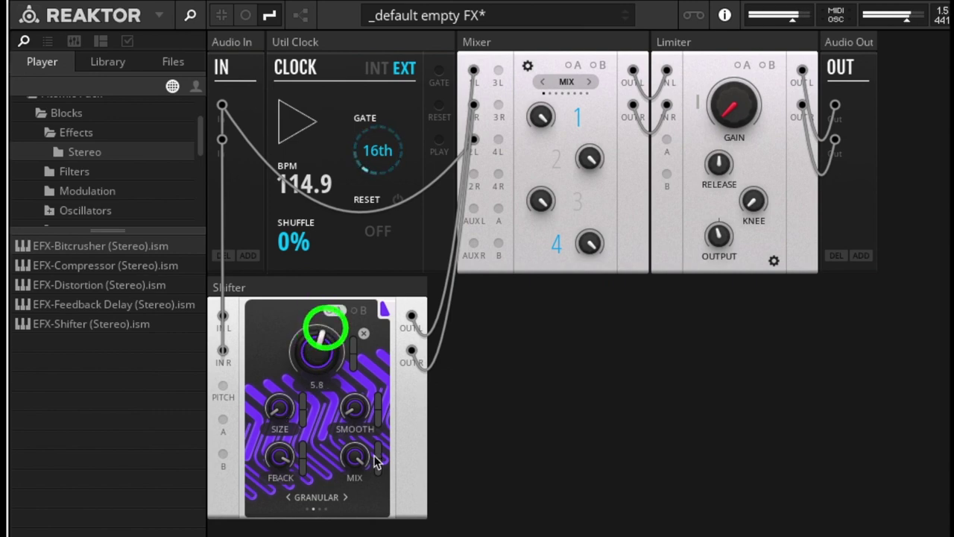
left_click_drag(375, 458, 360, 395)
Set the Shifter's grain Size to 12.5, increase Smooth slightly and raise Pitch to 14.
left_click_drag(284, 407, 284, 387)
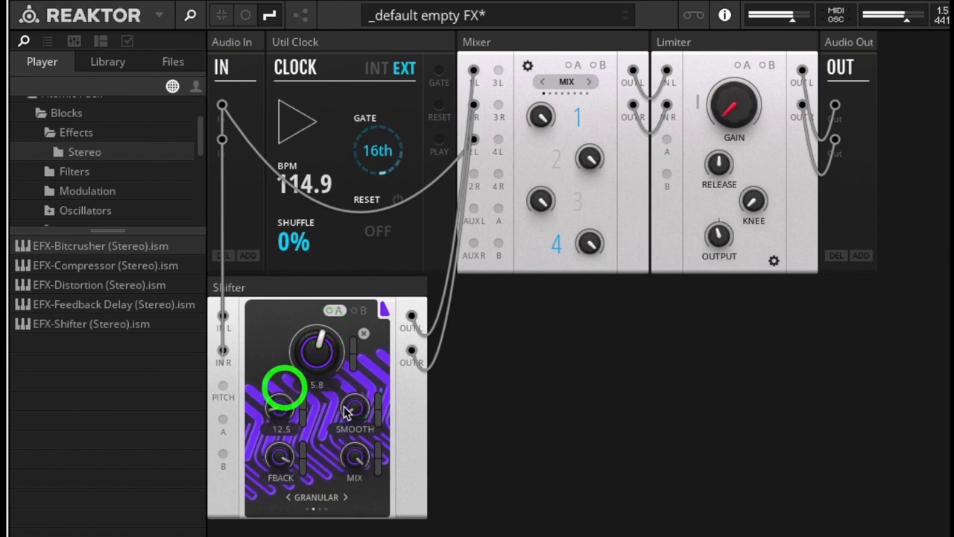
left_click_drag(348, 409, 353, 385)
left_click_drag(315, 354, 322, 316)
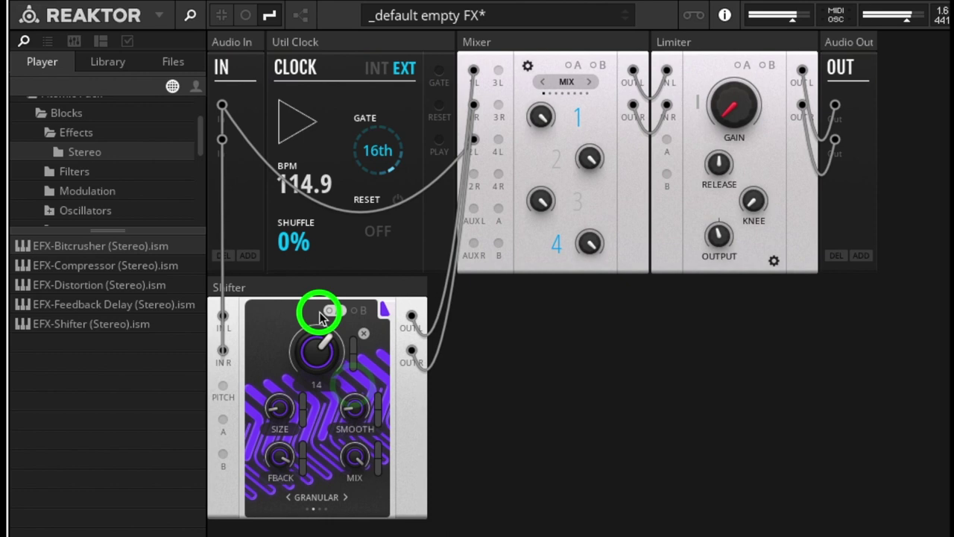
left_click(320, 313)
Reduce the Shifter's grain Size to 1.9 and raise Smooth well above centre.
left_click_drag(279, 425, 280, 425)
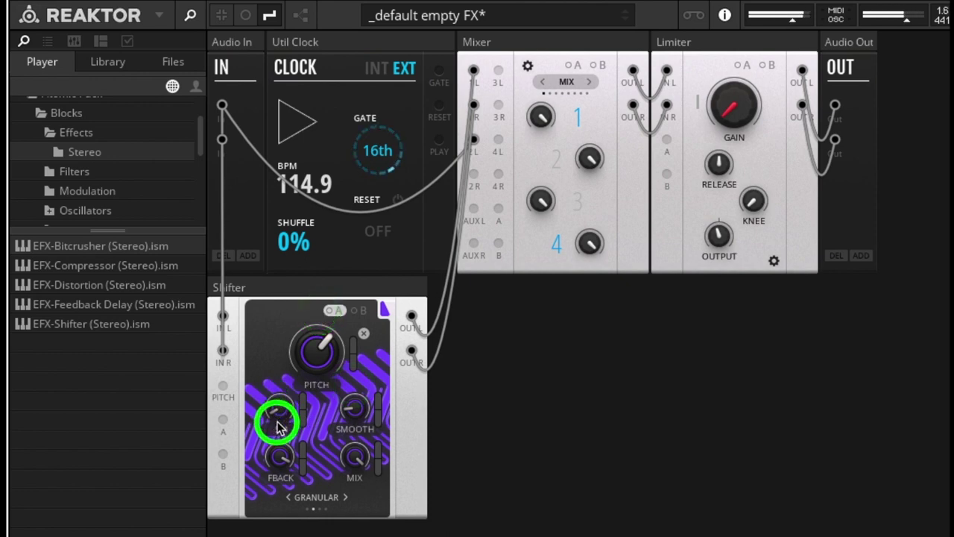
left_click_drag(309, 373, 362, 249)
left_click_drag(319, 335, 330, 250)
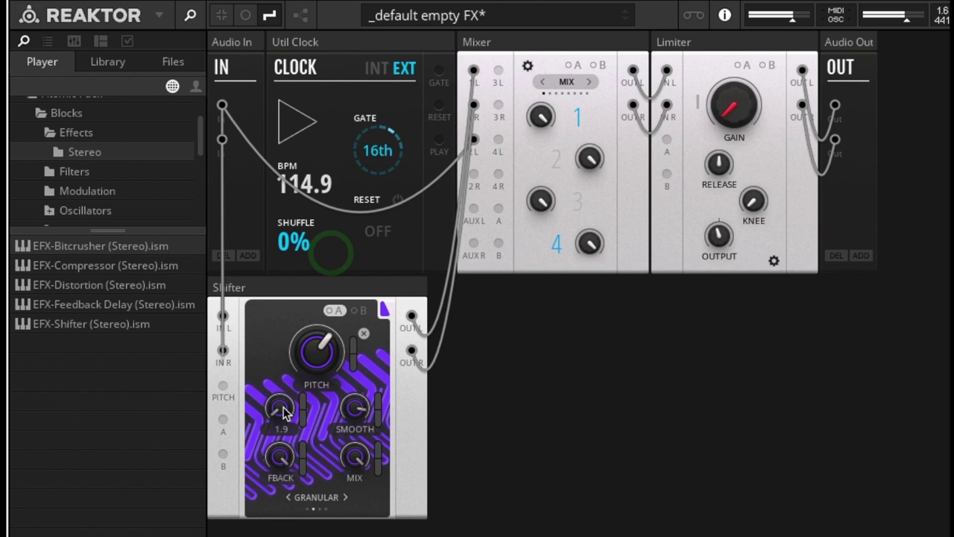
Raise the Shifter's grain Size well above centre with feedback at maximum.
left_click_drag(285, 413, 284, 363)
left_click_drag(275, 451, 295, 305)
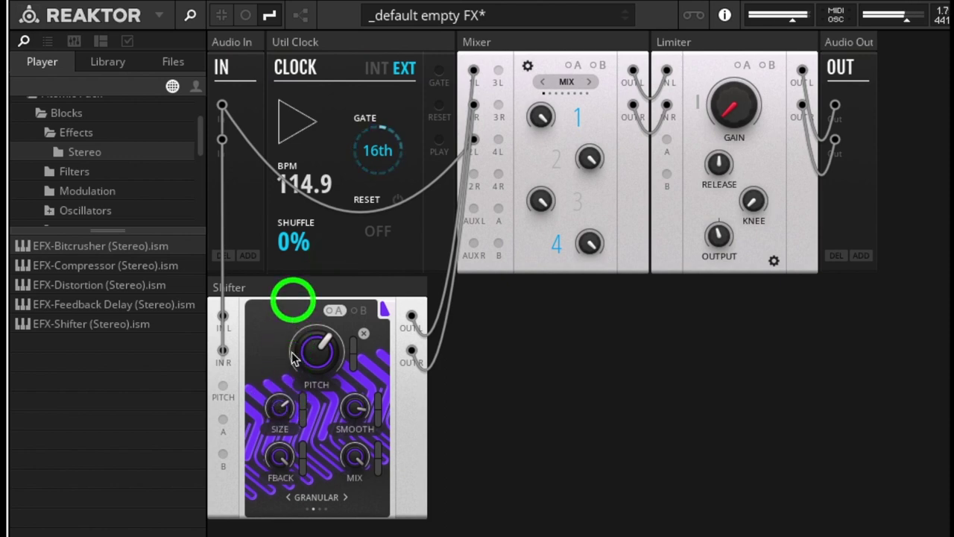
left_click_drag(283, 402, 287, 403)
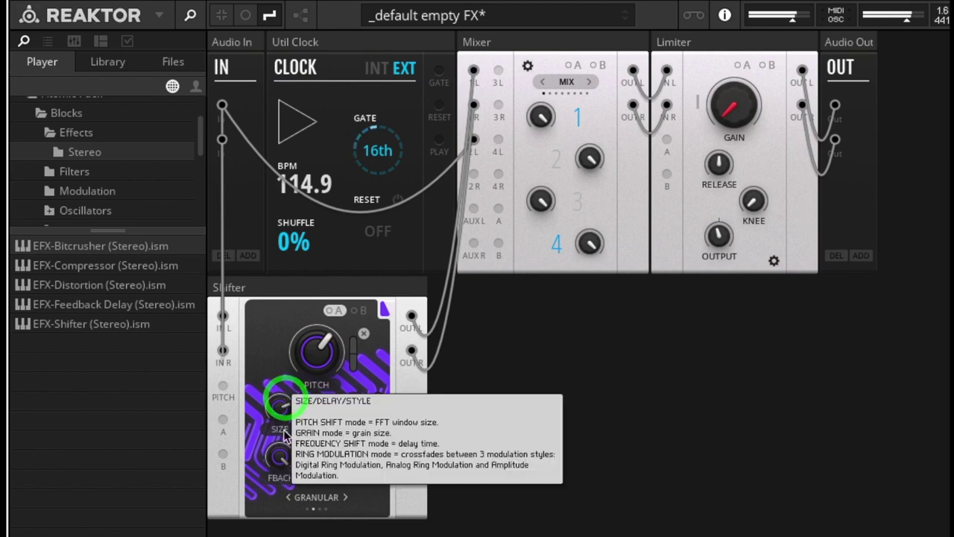
Switch the Shifter to Frequency mode and turn Delay and feedback down to minimum.
left_click(346, 498)
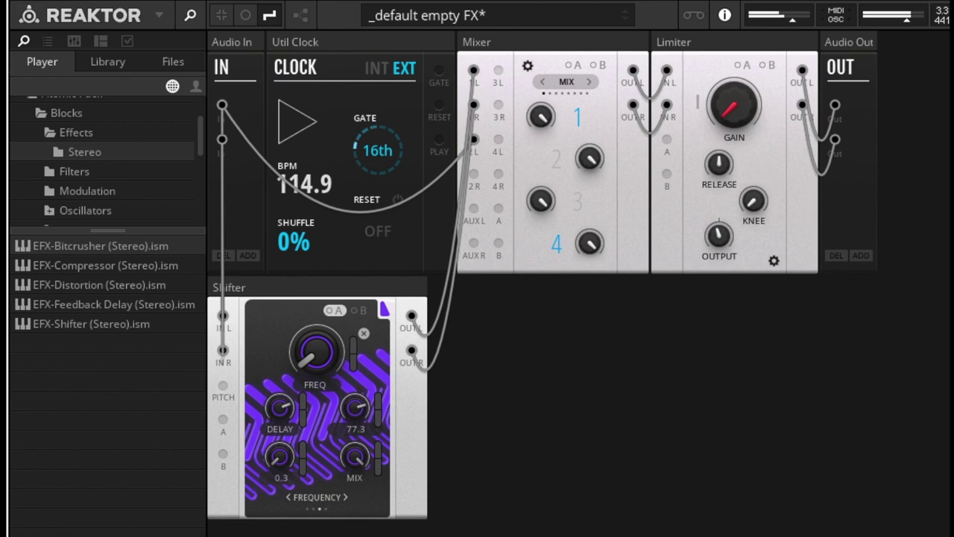
left_click_drag(284, 408, 263, 536)
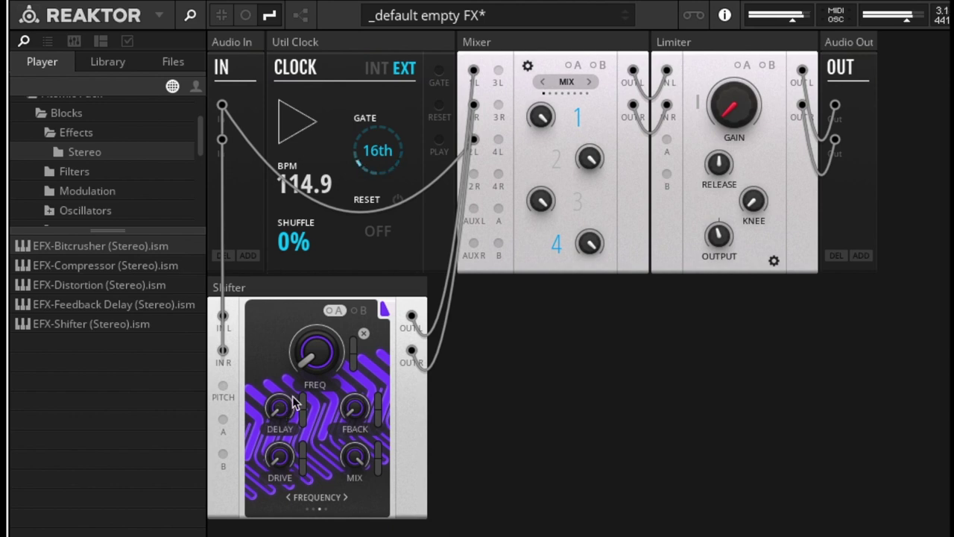
Compare the other modes by setting Pitch to -3.8 in Granular mode and 4.8 in Pitch mode.
left_click_drag(319, 357, 311, 423)
left_click(290, 497)
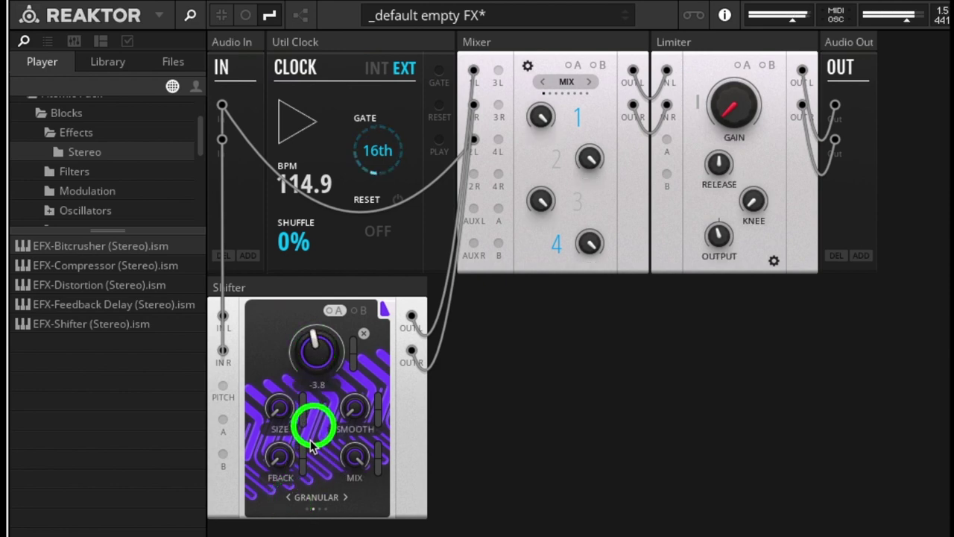
left_click(287, 496)
left_click_drag(318, 339, 323, 313)
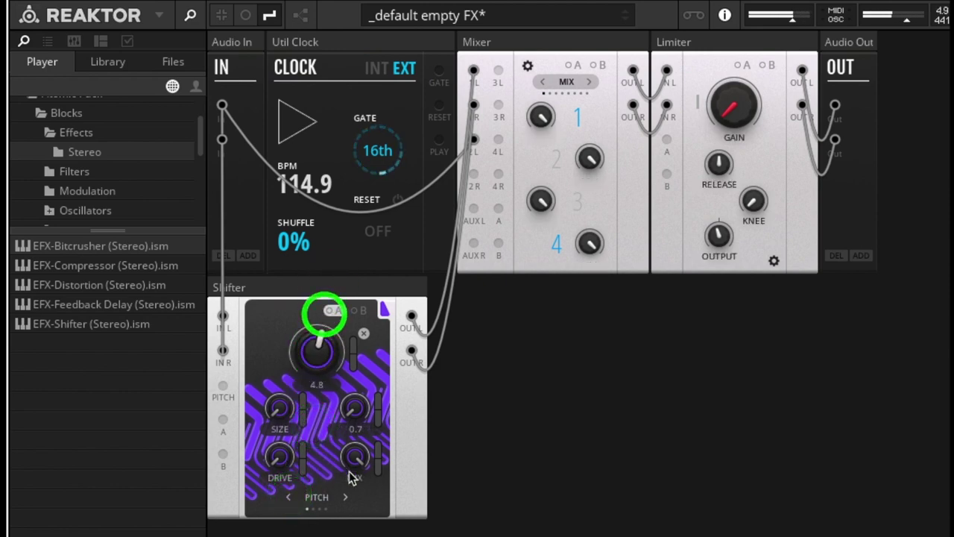
Return the Shifter to Frequency mode and sweep Freq, leaving it well below centre.
left_click(345, 497)
left_click(345, 497)
left_click_drag(318, 353, 320, 380)
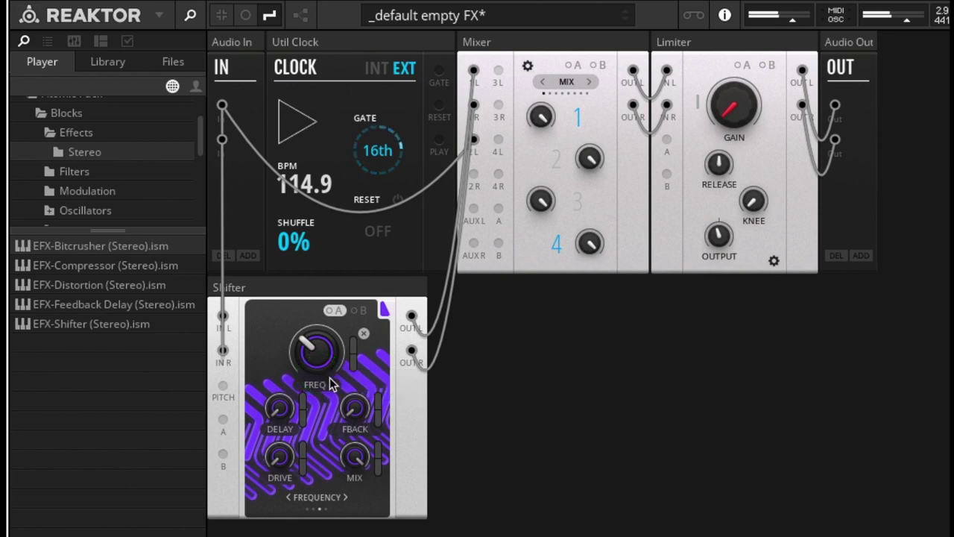
left_click(297, 289)
left_click(296, 292)
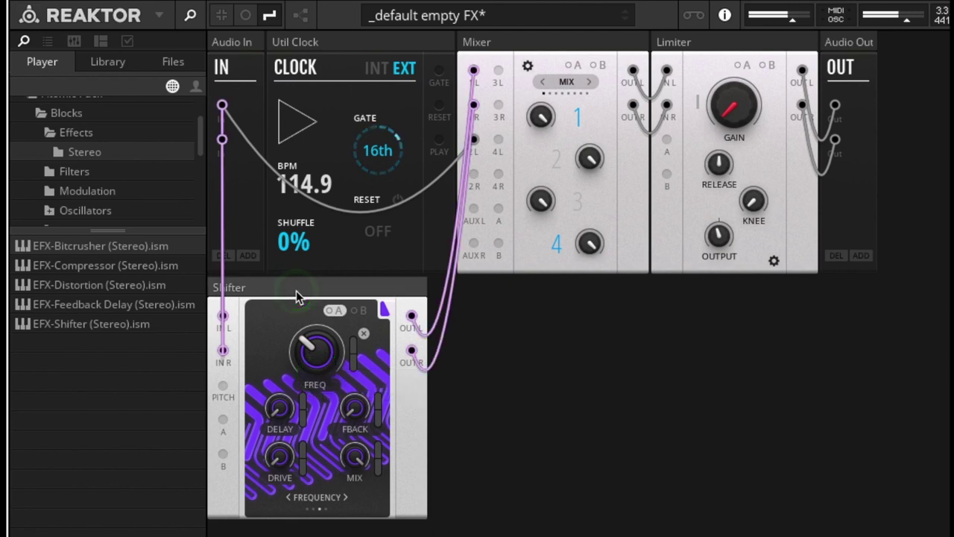
left_click_drag(301, 323, 298, 407)
left_click_drag(332, 377, 323, 351)
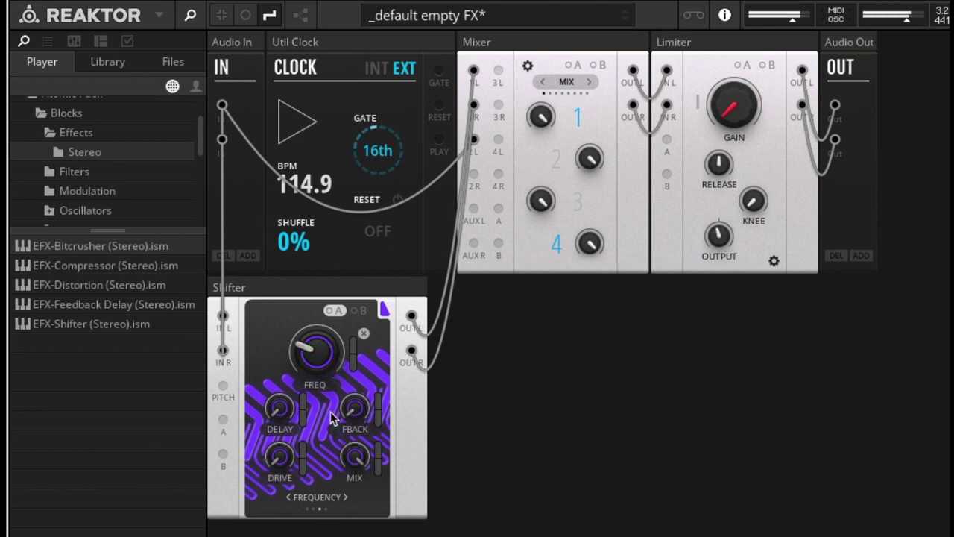
Raise the frequency shifter's feedback to 41.7 and further to well above centre, and ease it back slightly.
left_click_drag(355, 408, 356, 321)
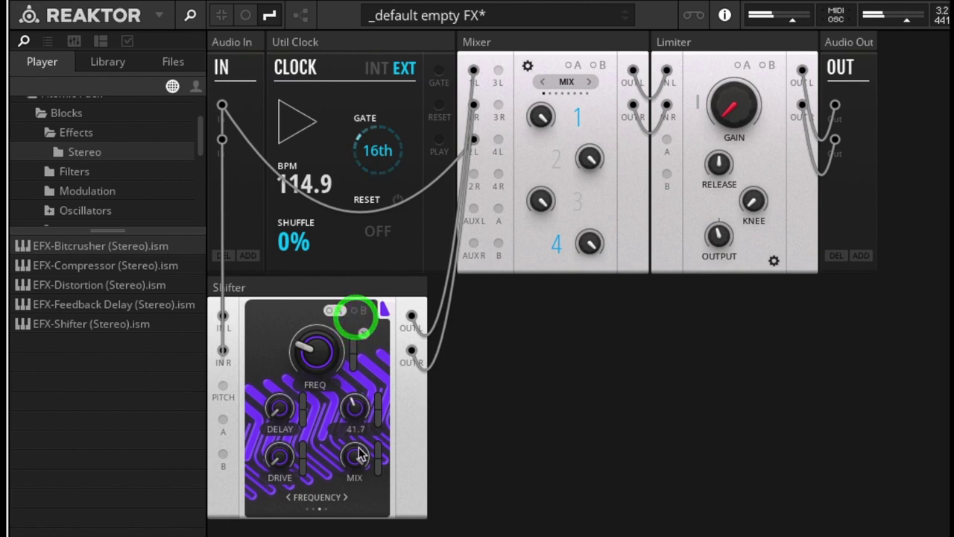
left_click_drag(360, 415, 365, 336)
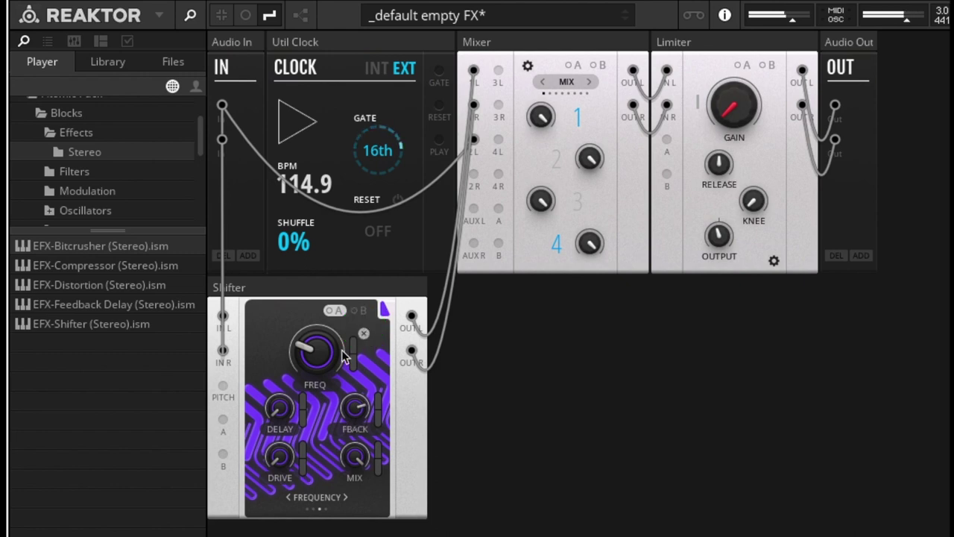
left_click_drag(355, 414, 350, 434)
Raise the Shifter's Freq to just below centre and increase Delay to near maximum, keeping feedback high.
mouse_move(333, 376)
left_mouse_down()
mouse_move(332, 364)
mouse_move(316, 361)
mouse_move(330, 316)
mouse_move(332, 299)
mouse_move(322, 347)
mouse_move(330, 219)
mouse_move(317, 447)
mouse_move(316, 362)
left_mouse_up()
mouse_move(279, 407)
left_mouse_down()
mouse_move(317, 336)
mouse_move(282, 350)
mouse_move(285, 364)
mouse_move(295, 339)
mouse_move(318, 365)
mouse_move(318, 383)
mouse_move(321, 294)
mouse_move(325, 319)
left_mouse_up()
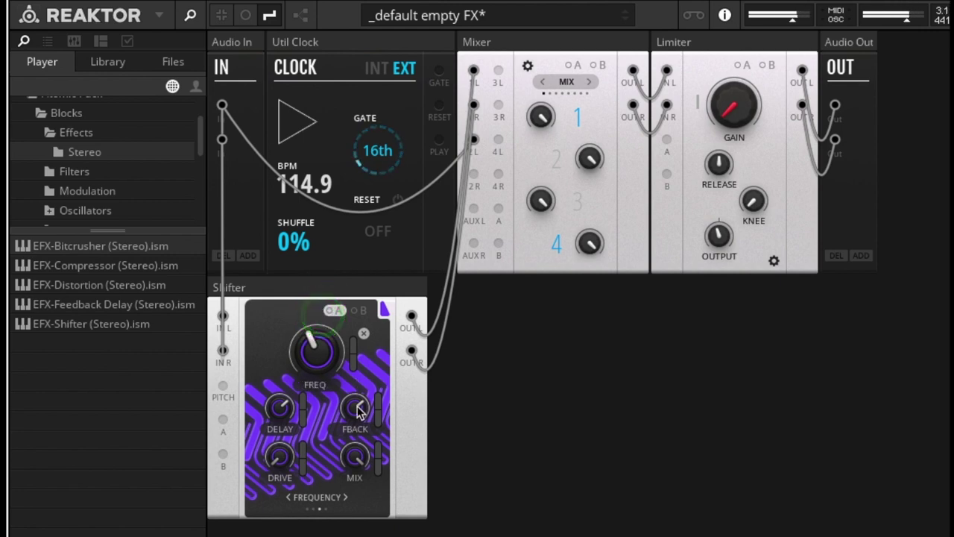
left_click_drag(316, 360, 322, 355)
left_click_drag(351, 389, 360, 387)
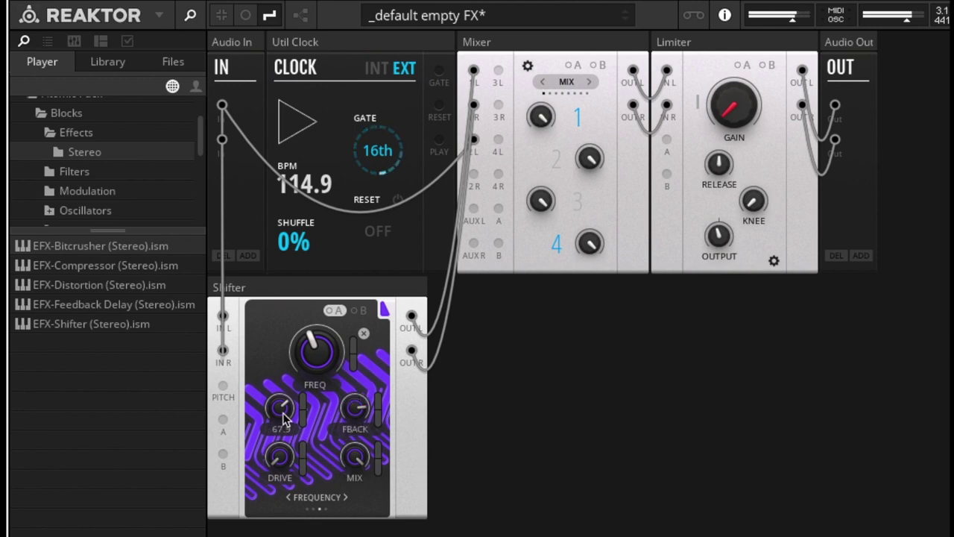
left_click_drag(281, 420, 286, 342)
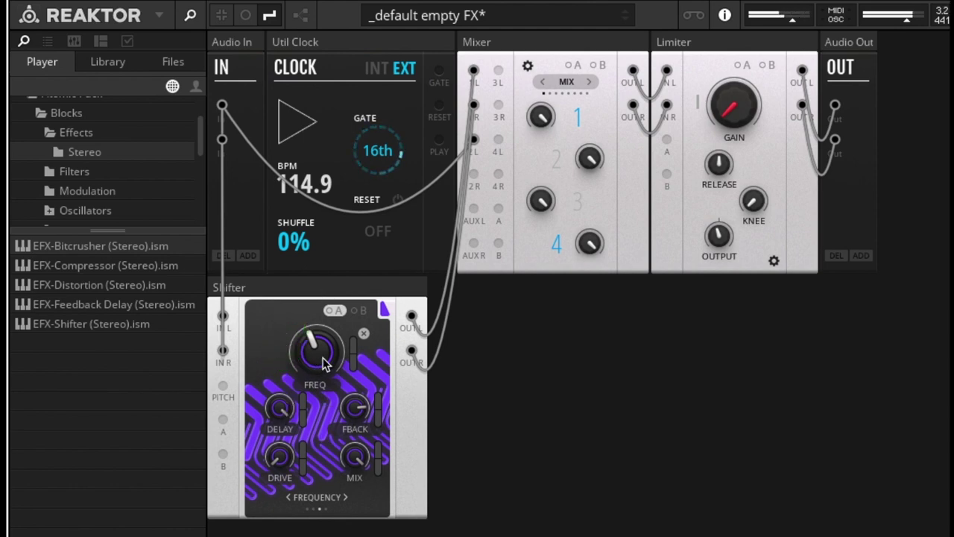
Lower the Shifter's Freq and feedback well below centre and reduce Delay to 39.4.
left_click_drag(326, 361, 313, 532)
left_click_drag(370, 419, 339, 525)
left_click_drag(290, 436, 275, 496)
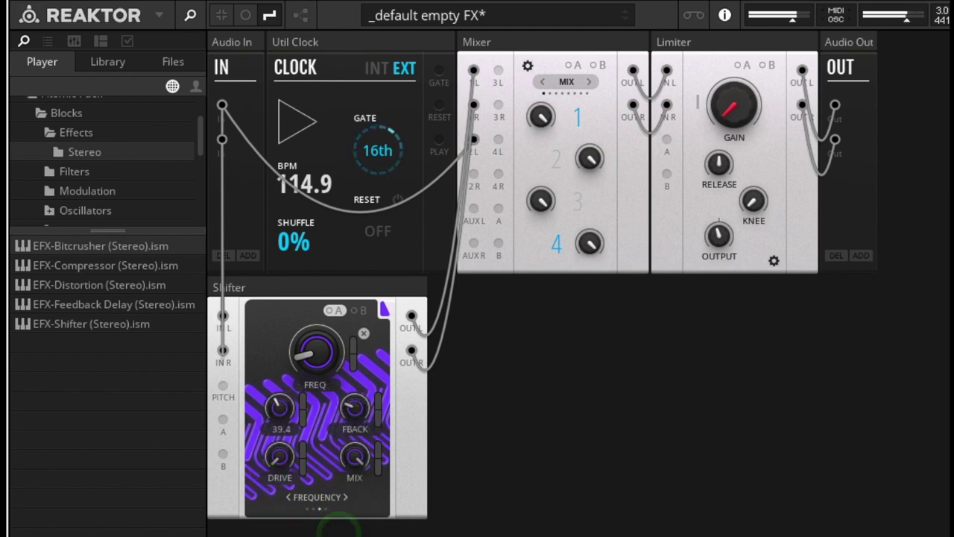
Raise the frequency Shifter's Drive to below centre and sweep Freq up to about 82.4 Hz.
left_click_drag(297, 465, 276, 405)
left_click(315, 343)
left_click_drag(314, 338, 324, 226)
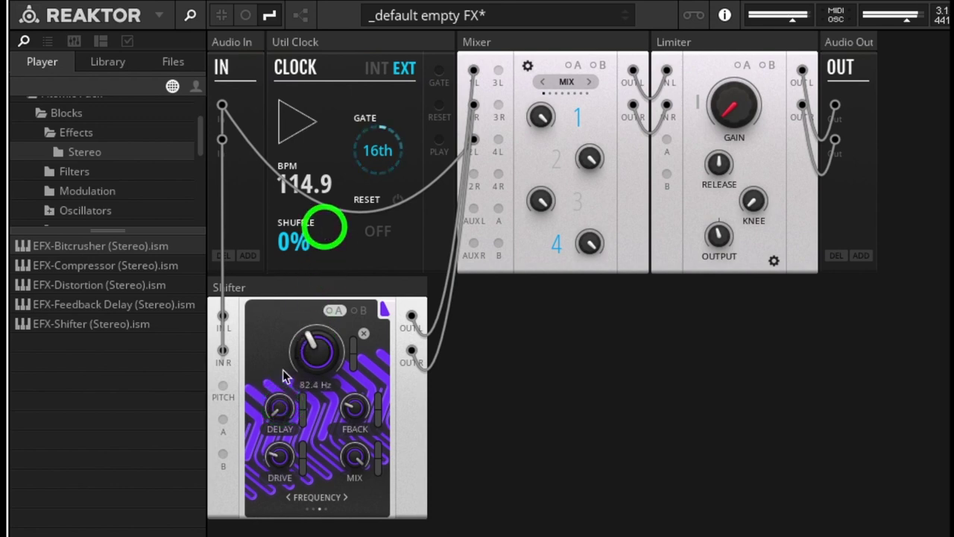
Bring the Shifter's feedback up to centre, sweep Delay up and back to near minimum, and raise Drive to 44.5.
left_click_drag(274, 411, 278, 356)
left_click_drag(361, 403, 336, 349)
left_click_drag(278, 414, 280, 443)
mouse_move(325, 353)
left_mouse_down()
mouse_move(340, 254)
mouse_move(336, 344)
left_mouse_up()
mouse_move(278, 457)
left_mouse_down()
mouse_move(289, 306)
mouse_move(286, 448)
left_mouse_up()
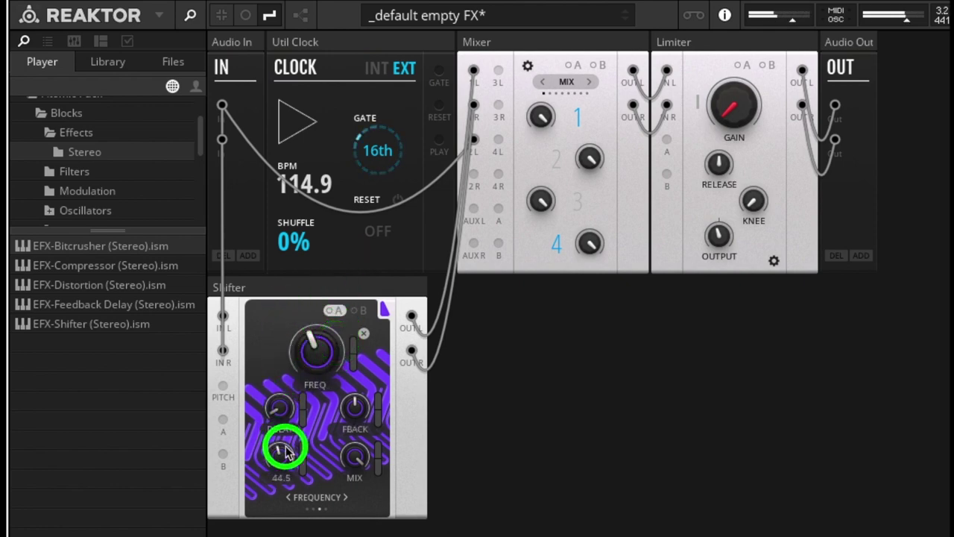
Raise the Shifter's feedback to 85.9, reduce Delay to 4.2 and Drive to 17.5, and sweep Freq down to 20.1 Hz.
left_click_drag(285, 400, 294, 341)
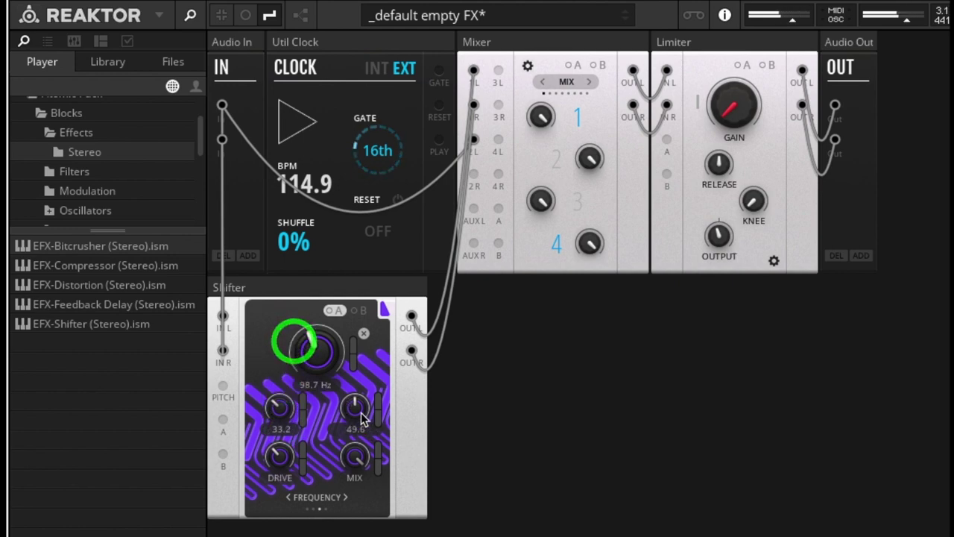
left_click_drag(362, 412, 368, 330)
left_click_drag(275, 415, 292, 501)
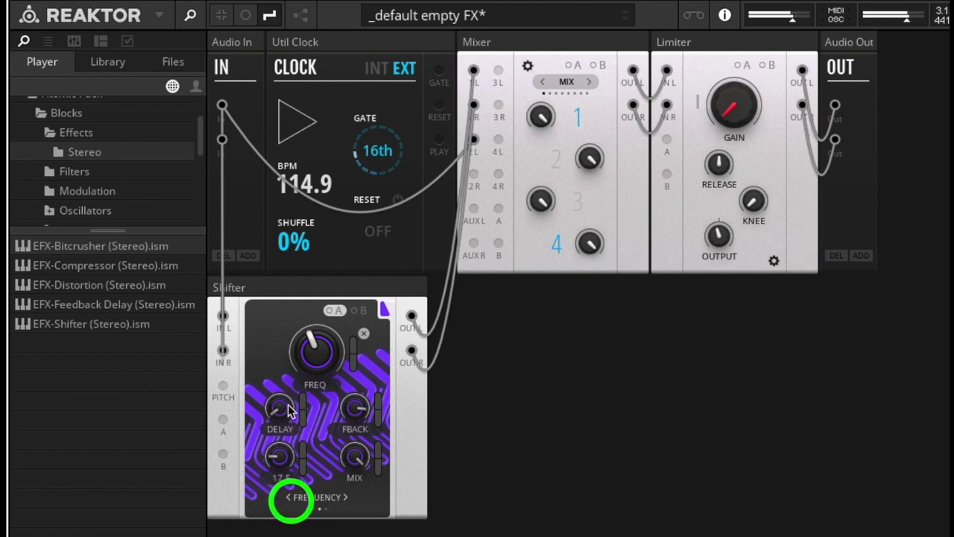
left_click(283, 407)
left_click_drag(323, 346, 319, 466)
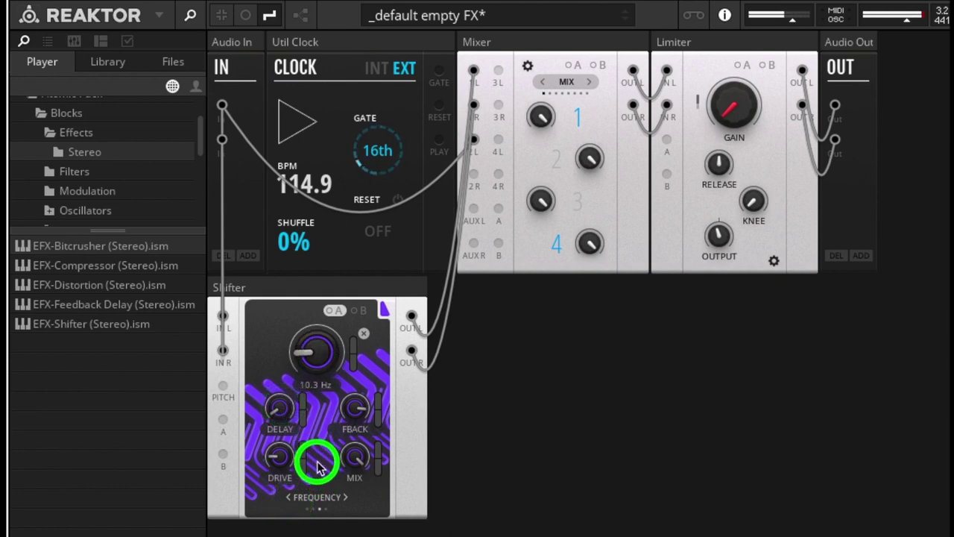
left_click_drag(314, 341, 319, 321)
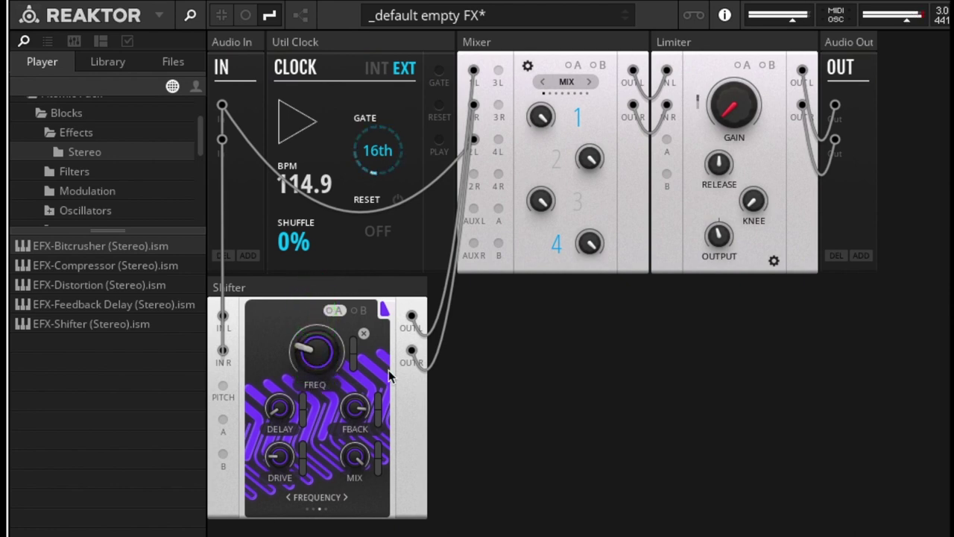
Switch the Shifter to Ring mode and lower its feedback to near minimum and Drive to 2.7, with Freq slightly reduced.
left_click(348, 499)
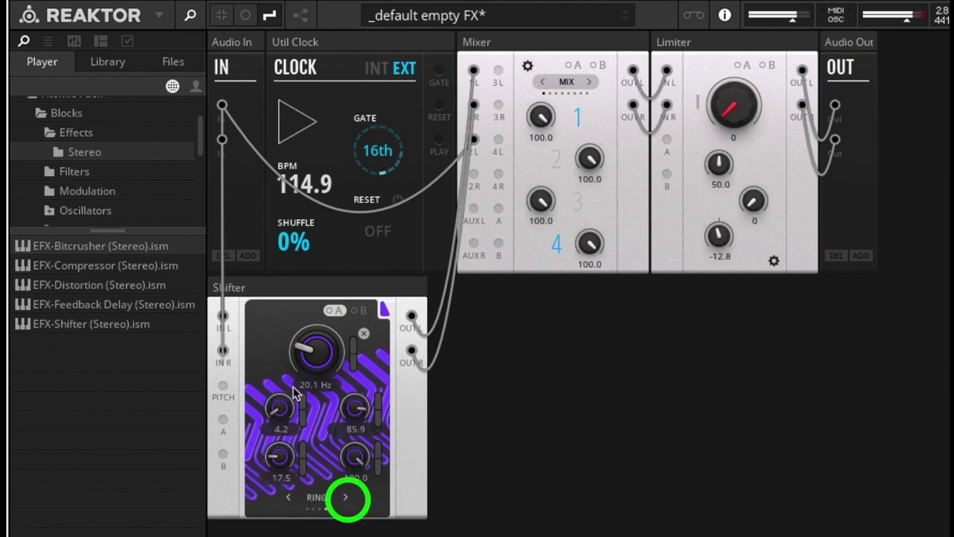
left_click_drag(307, 362, 307, 392)
left_click_drag(283, 458, 290, 500)
left_click_drag(353, 411, 347, 518)
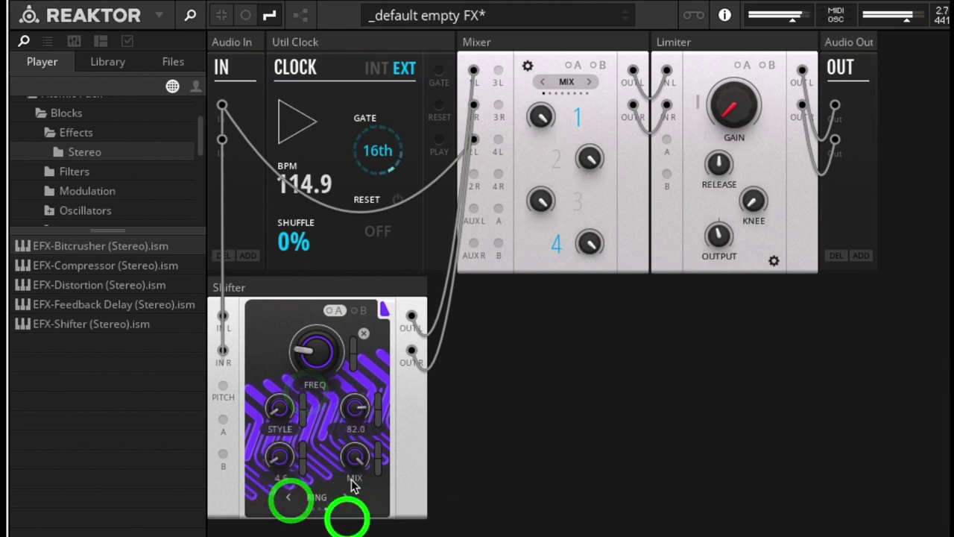
left_click_drag(352, 414, 340, 437)
left_click_drag(282, 456, 280, 479)
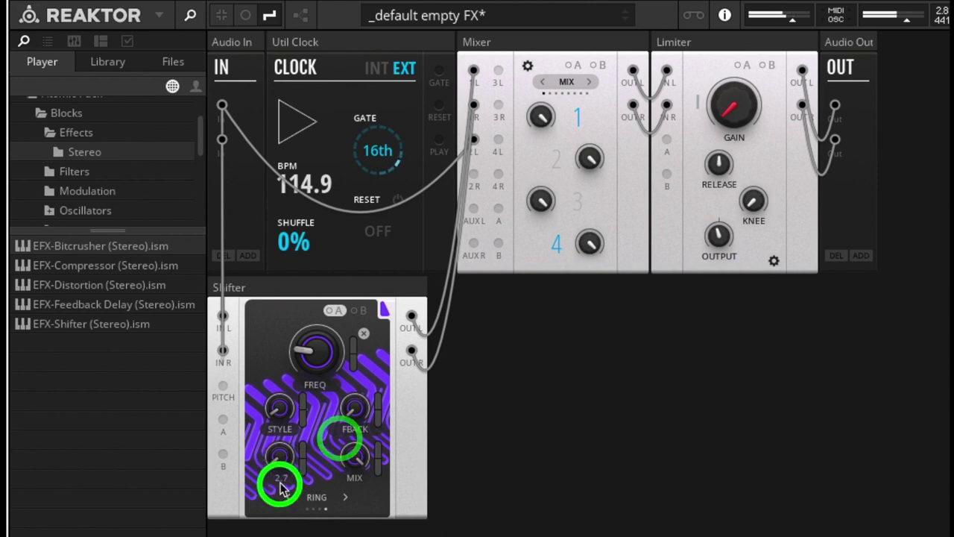
Compare dry and ring-modulated sound by setting the Shifter's Mix to 0 and back to 100.0.
left_click(280, 404)
left_click_drag(355, 464, 354, 522)
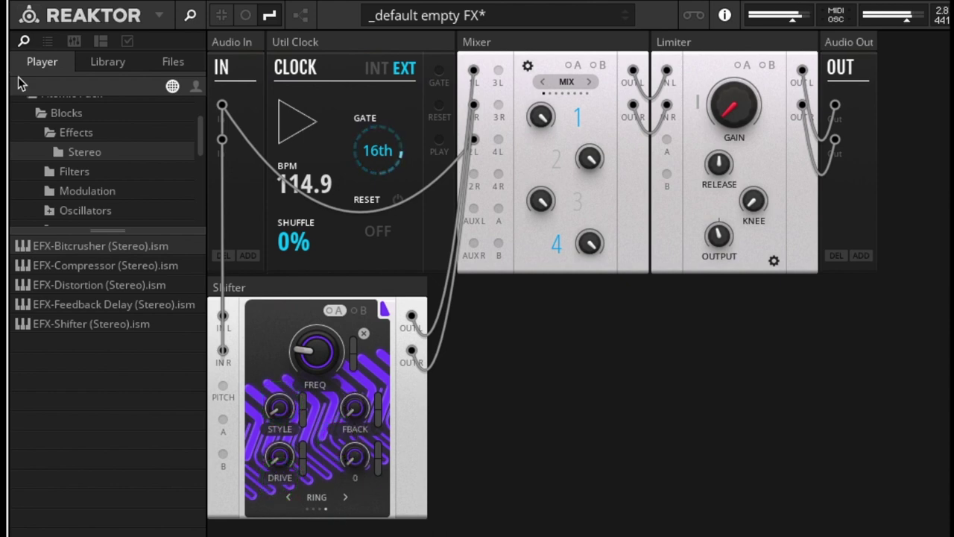
left_click_drag(356, 460, 354, 7)
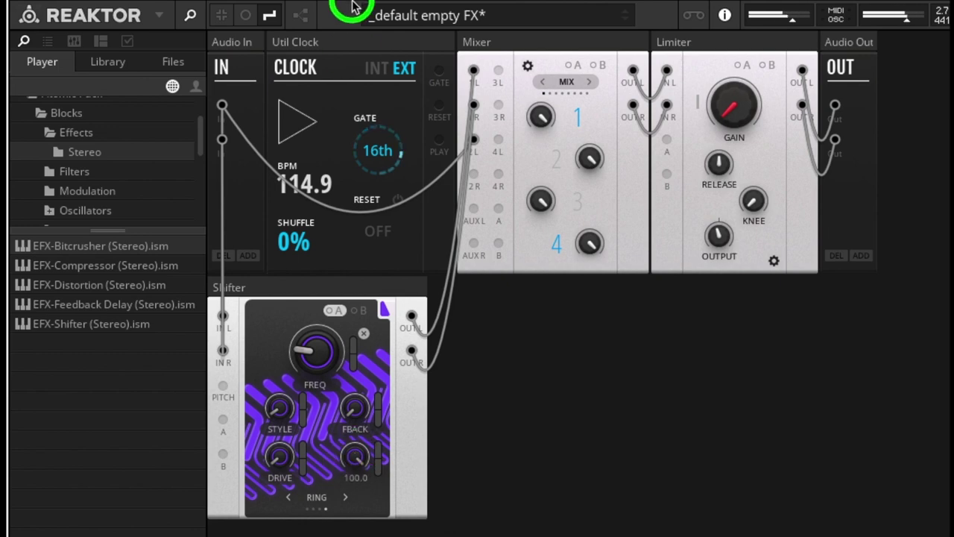
Raise the ring modulator's Freq to 58.4 Hz, check the Style knob's description, and lower Freq to 26.4 Hz.
left_click_drag(329, 342, 319, 273)
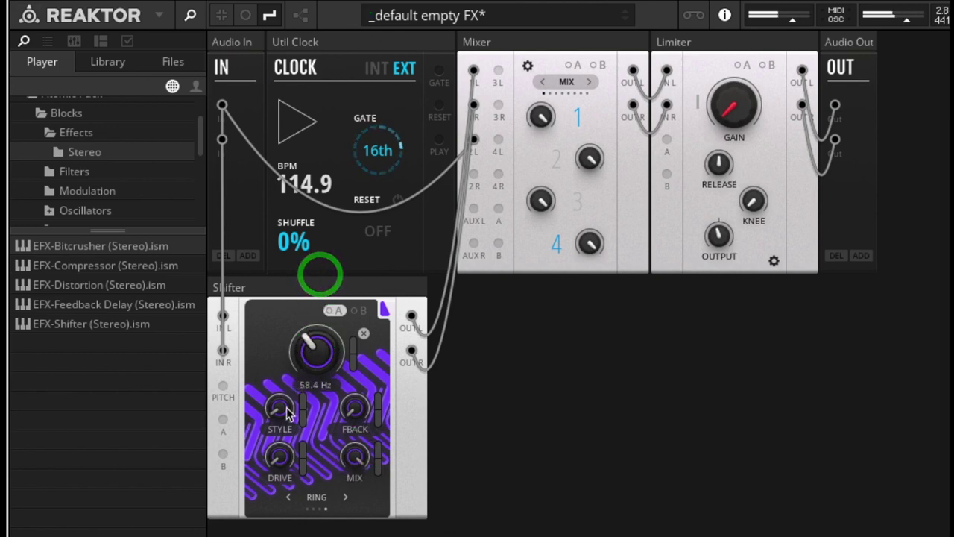
mouse_move(284, 415)
left_mouse_down()
mouse_move(285, 391)
mouse_move(283, 412)
left_mouse_up()
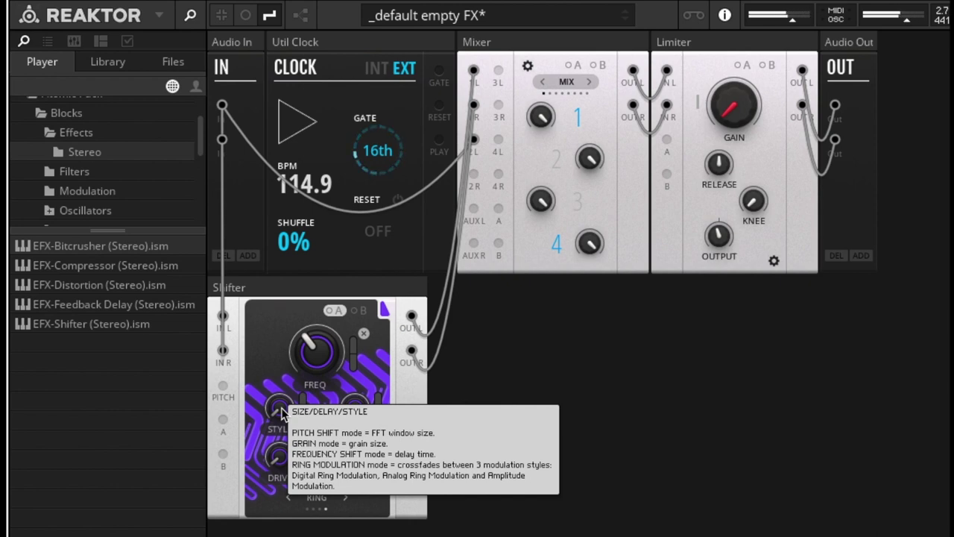
mouse_move(300, 345)
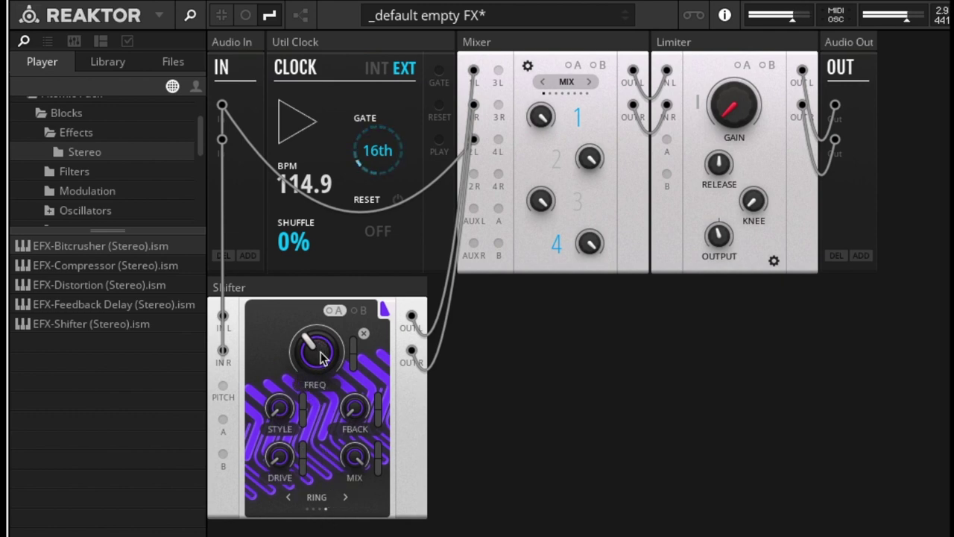
mouse_move(320, 358)
left_mouse_down()
mouse_move(323, 238)
mouse_move(335, 202)
mouse_move(328, 339)
mouse_move(314, 372)
left_mouse_up()
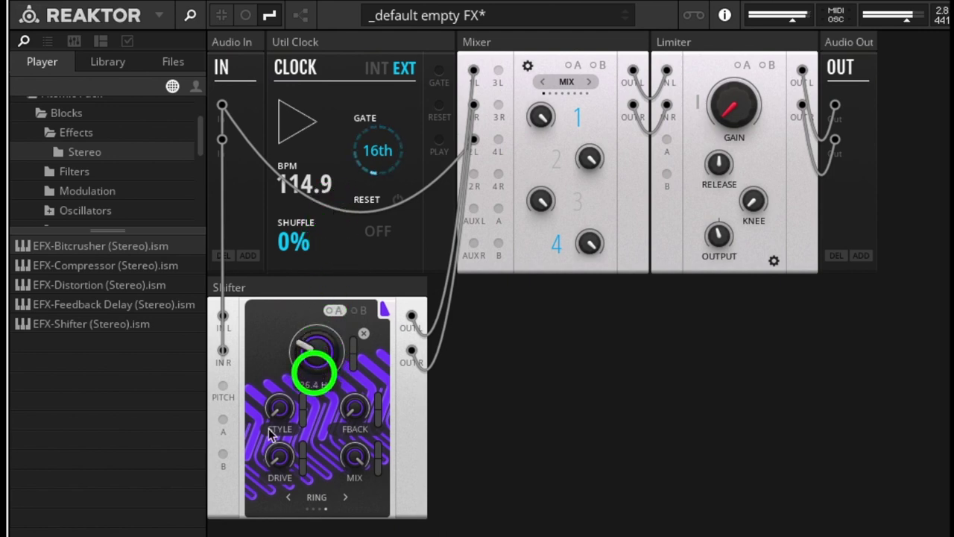
Sweep the ring modulator's Style from minimum to 50.3 and vary Freq, leaving it well below centre with Drive raised.
left_click_drag(276, 410, 322, 242)
mouse_move(285, 416)
left_click_drag(284, 416, 273, 531)
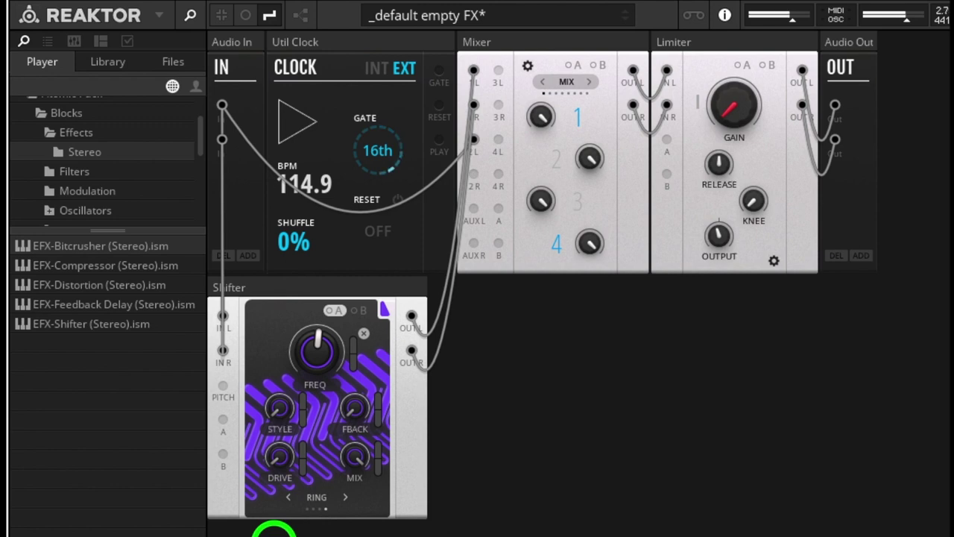
left_click(276, 400)
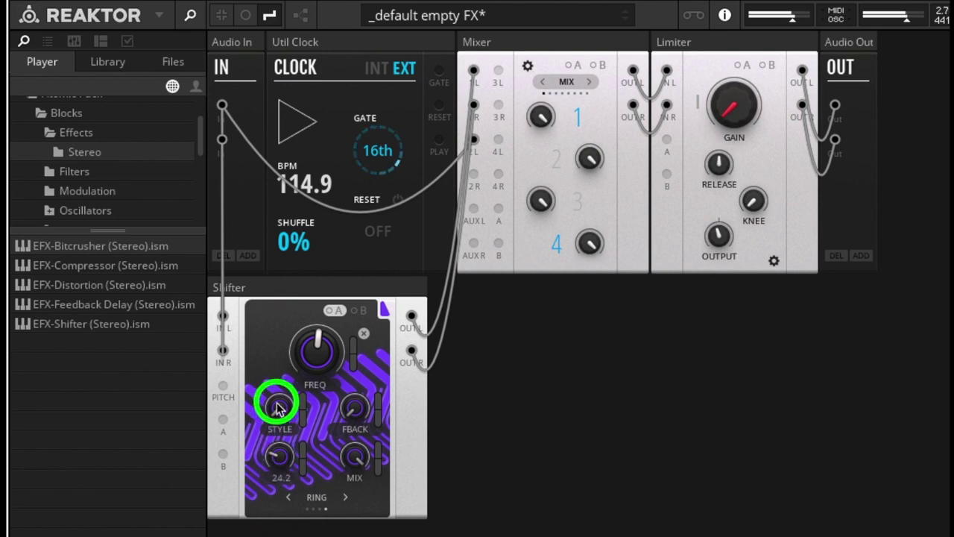
left_click_drag(313, 340, 282, 298)
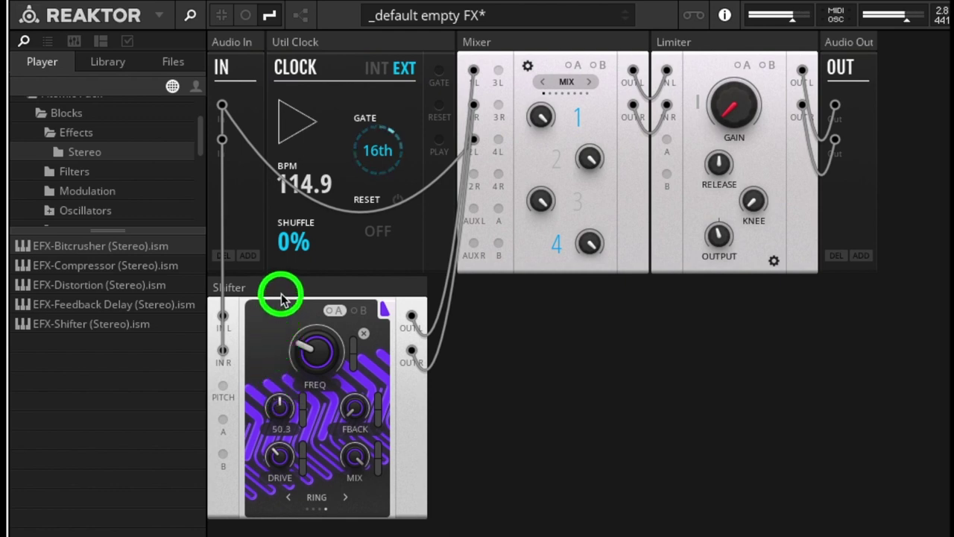
Raise the ring modulator's Freq towards centre, reduce Drive to 14.8 and bring feedback slightly above centre.
left_click_drag(332, 332, 343, 269)
left_click_drag(279, 460, 272, 508)
left_click_drag(355, 409, 347, 454)
left_click(312, 360)
left_click_drag(312, 360, 311, 366)
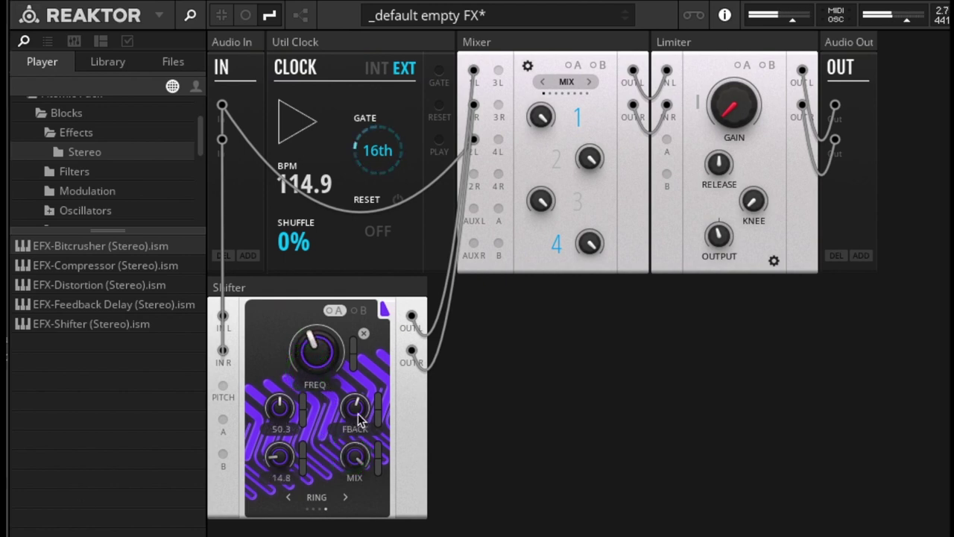
Raise the ring modulator's feedback to 70.3 and sweep it back down.
left_click(357, 400)
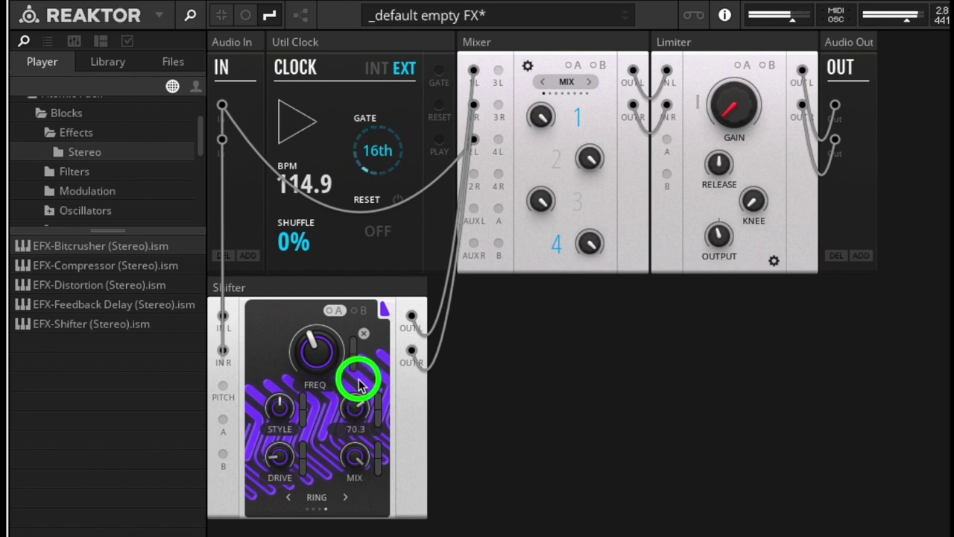
left_click_drag(359, 385, 351, 501)
left_click_drag(343, 408, 357, 396)
Increase the ring modulator's Drive to 48.0 and reduce feedback to well below centre and Mix to about 25.
left_click(282, 457)
left_click_drag(282, 456, 294, 382)
left_click(353, 428)
left_click_drag(354, 431, 354, 536)
left_click_drag(356, 456, 356, 474)
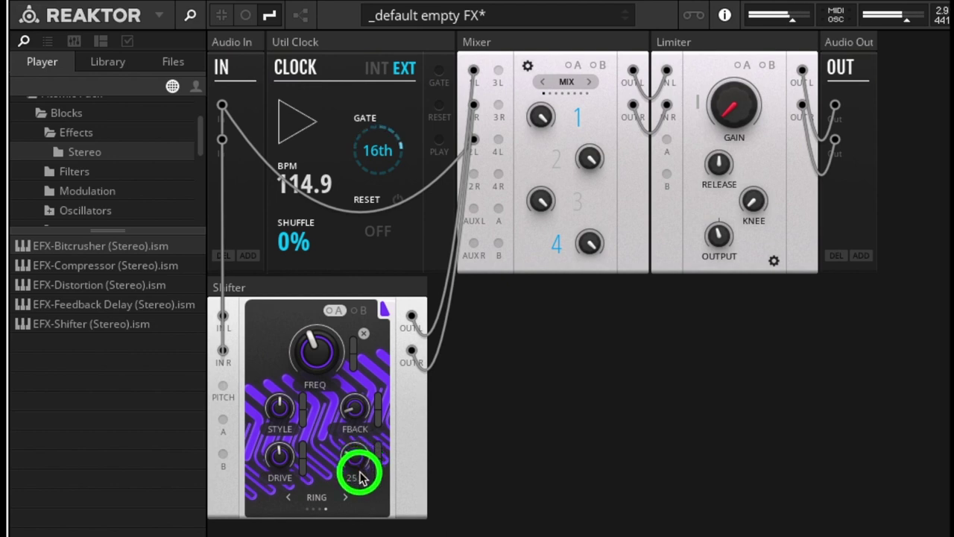
Set the ring modulator's Style to 100.0, return Mix to maximum and raise Drive slightly above centre.
left_click_drag(281, 409, 286, 265)
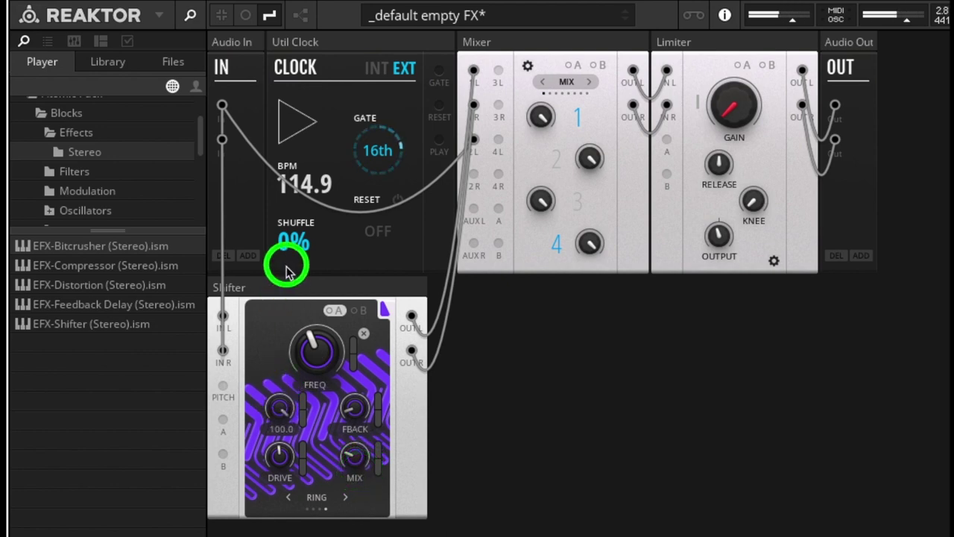
left_click_drag(354, 457, 366, 172)
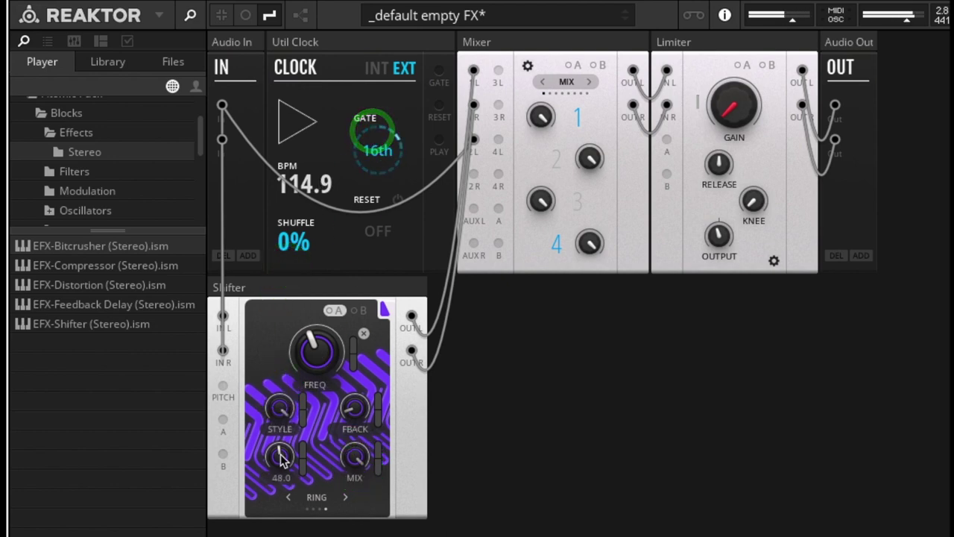
left_click_drag(280, 455, 286, 431)
Raise the ring modulator's Freq to 324 Hz and its feedback to 60.9.
left_click(320, 334)
left_click_drag(321, 340, 311, 270)
left_click_drag(351, 408, 358, 287)
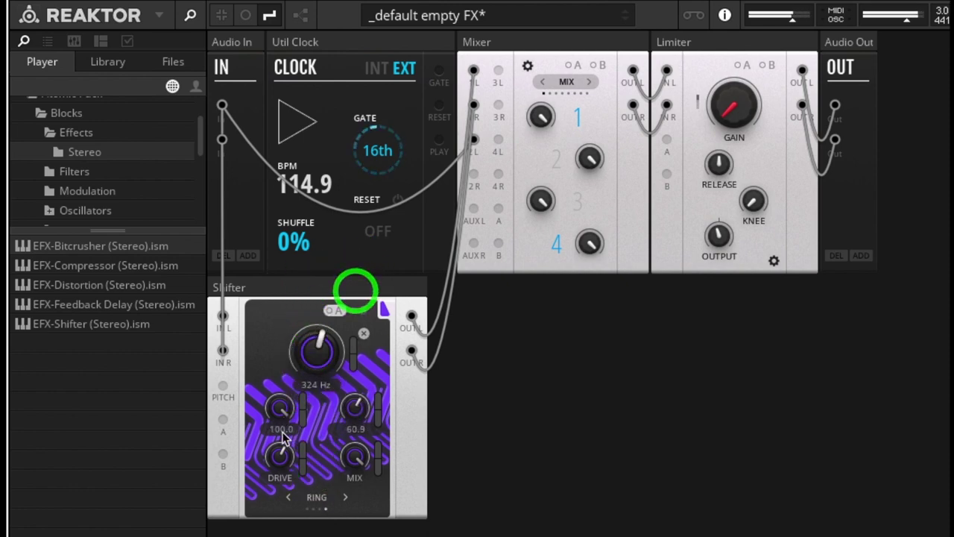
Reduce the ring modulator's Style to 30.4 and sweep Freq down to well below centre.
left_click(282, 448)
left_click_drag(285, 451, 277, 501)
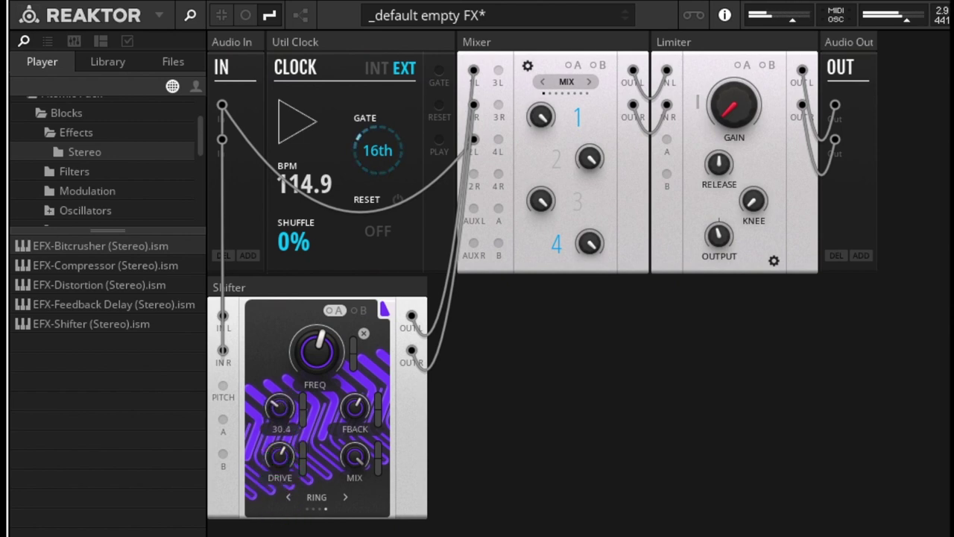
left_click_drag(317, 363, 337, 453)
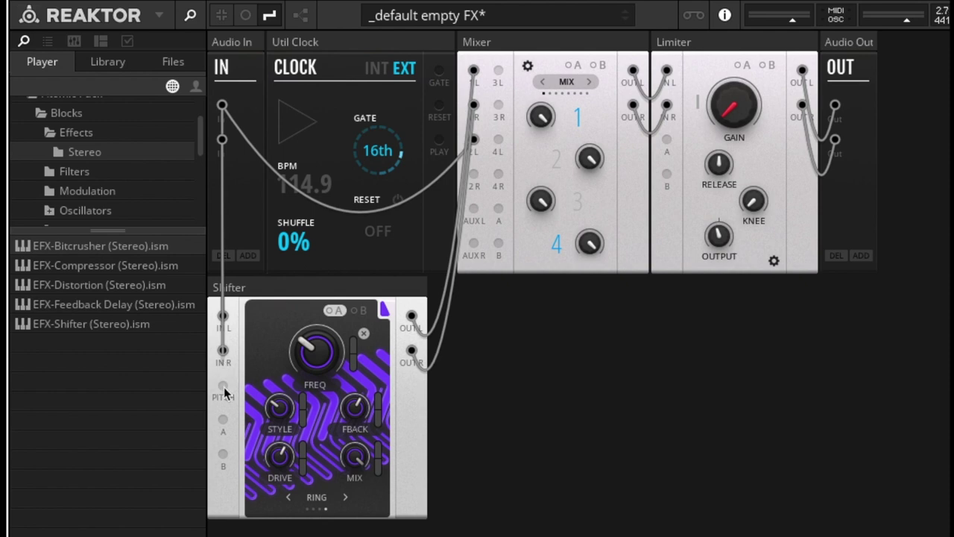
Move to the "_default empty clock+noteIn" patch, start playback and switch its Shifter from Granular to Pitch mode.
left_click(281, 290)
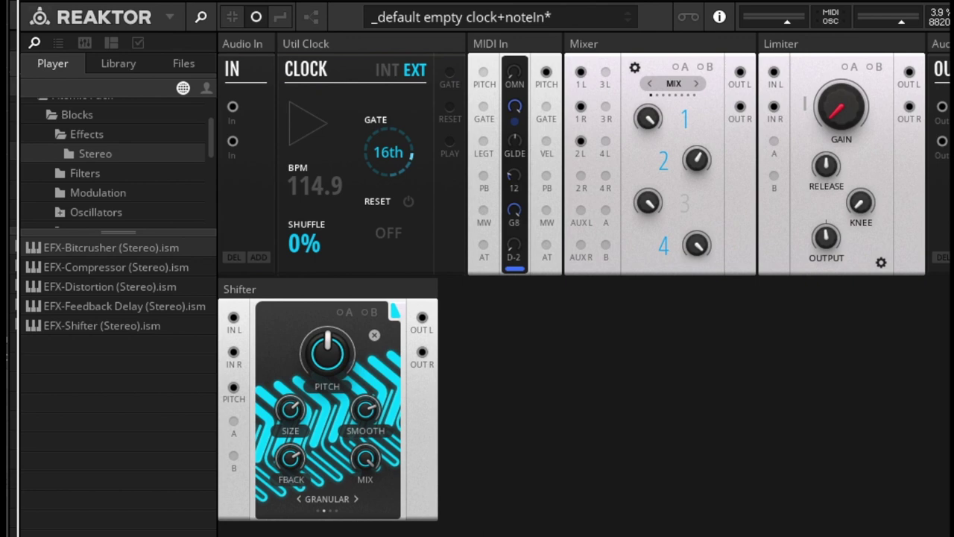
key("space")
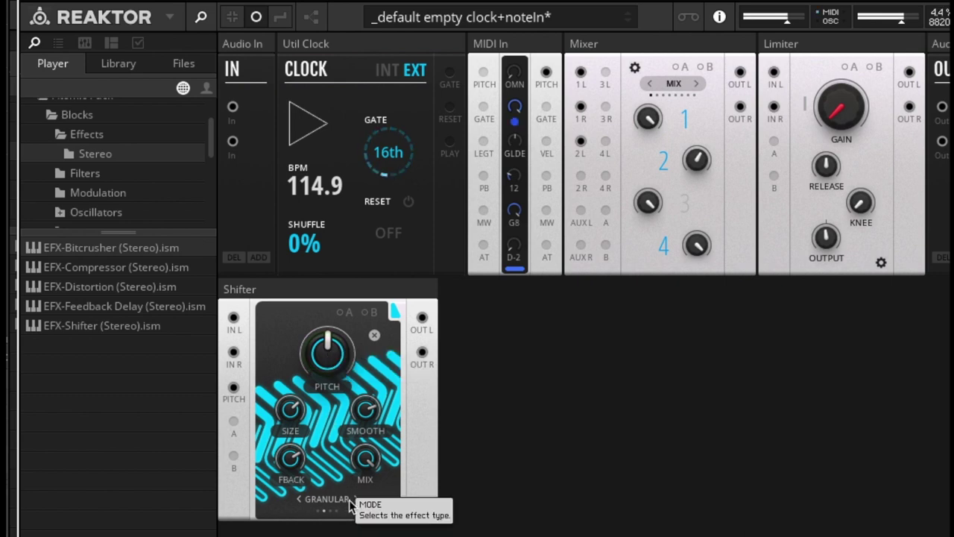
left_click(299, 499)
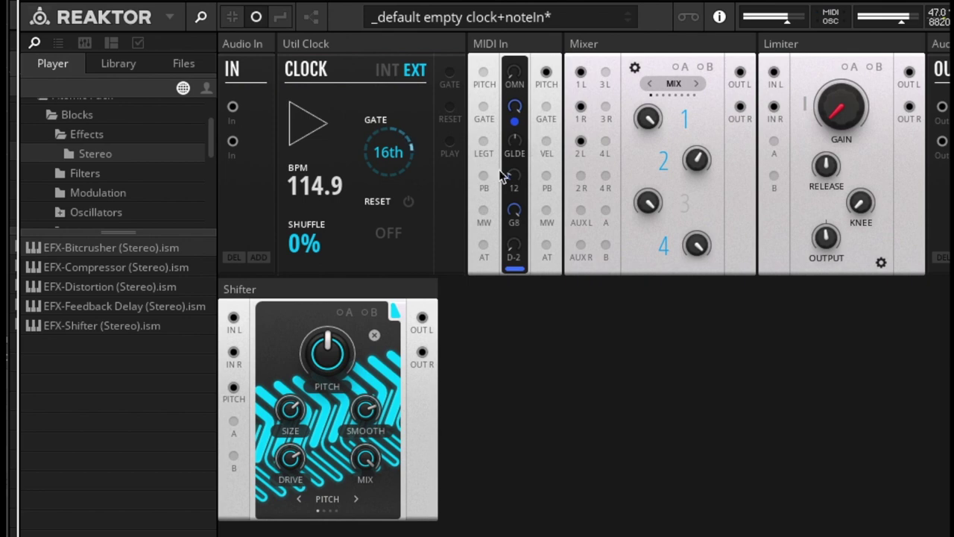
Show the patch cables and select the MIDI In block to highlight its pitch connection to the Shifter.
left_click(279, 17)
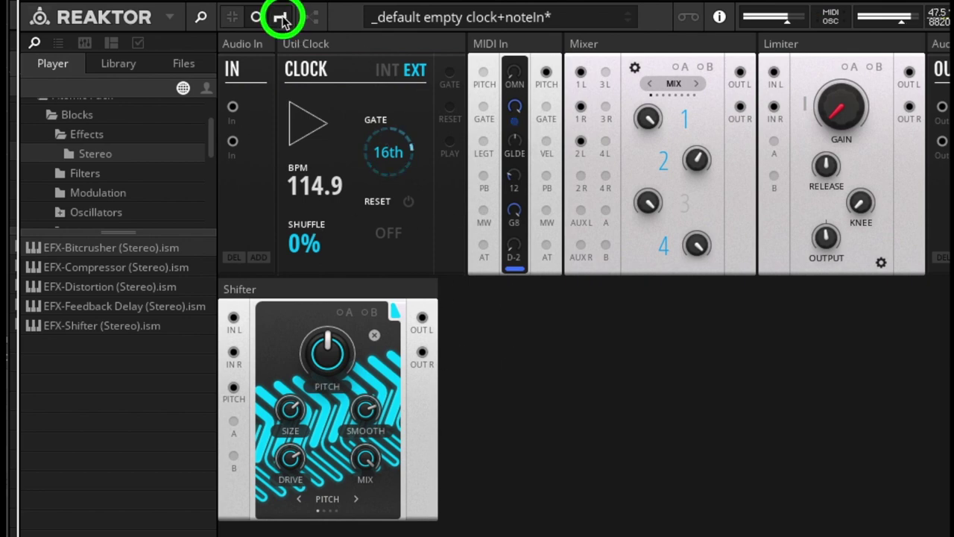
left_click(537, 46)
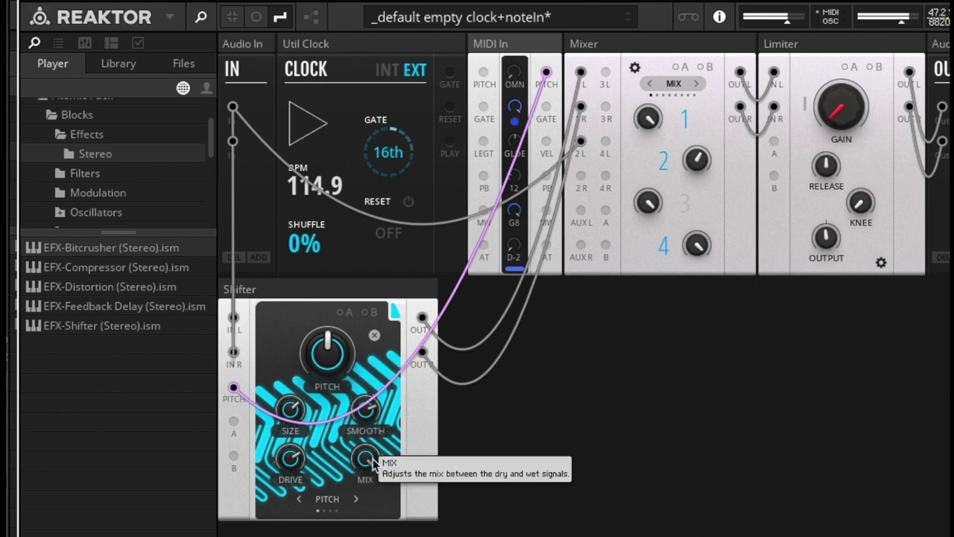
Nudge the Shifter's Pitch and reset it to centre, and lower Mix to 0.3 before raising it to 25.0.
left_click_drag(368, 461, 382, 437)
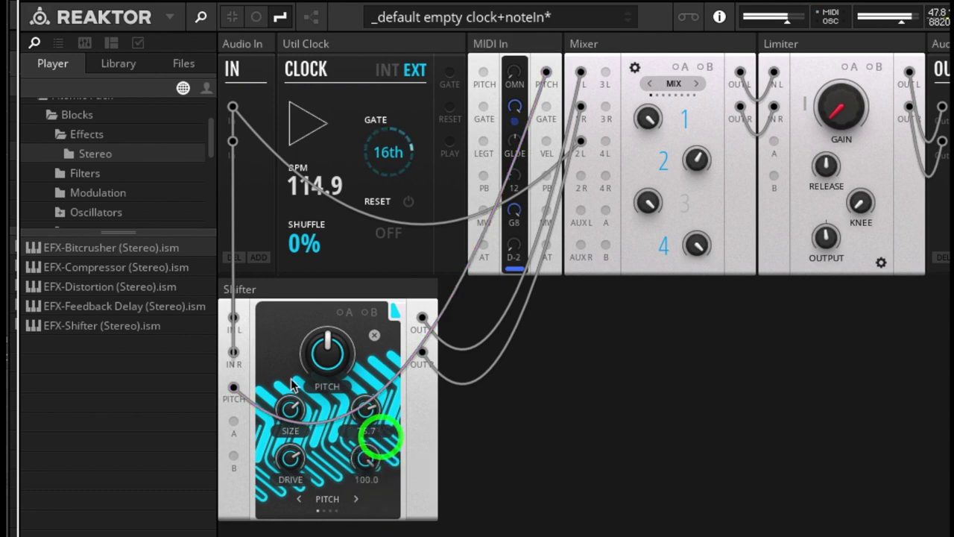
left_click_drag(328, 356, 332, 339)
double_click(330, 352)
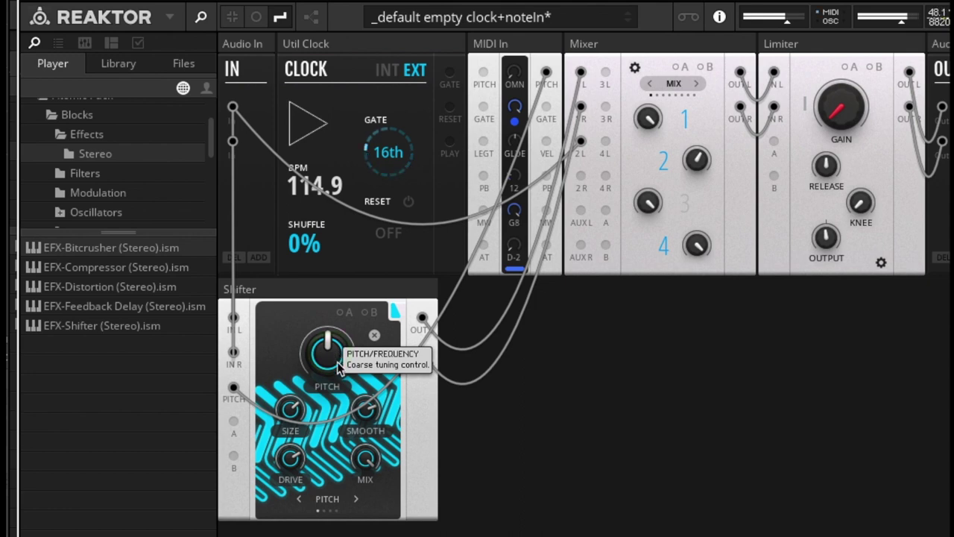
left_click_drag(363, 462, 359, 536)
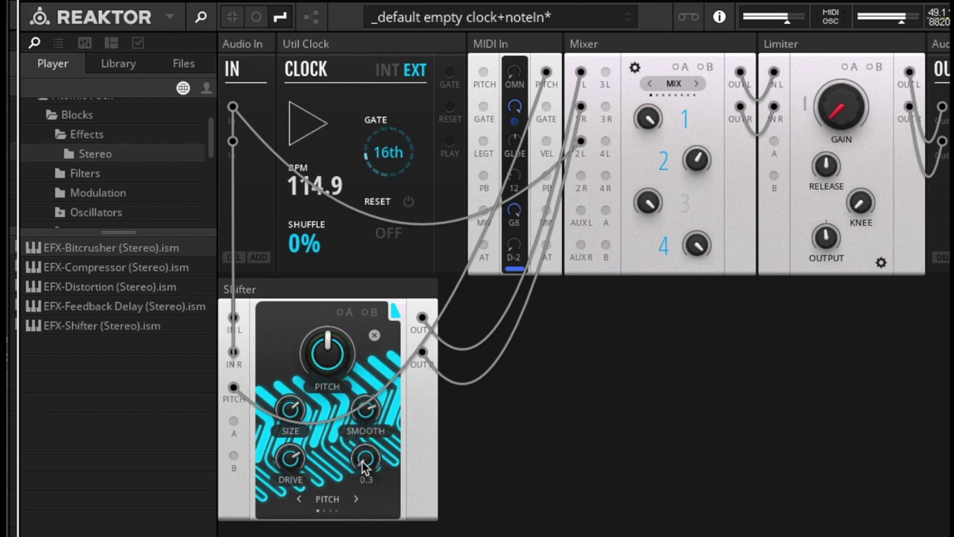
left_click_drag(364, 466, 354, 408)
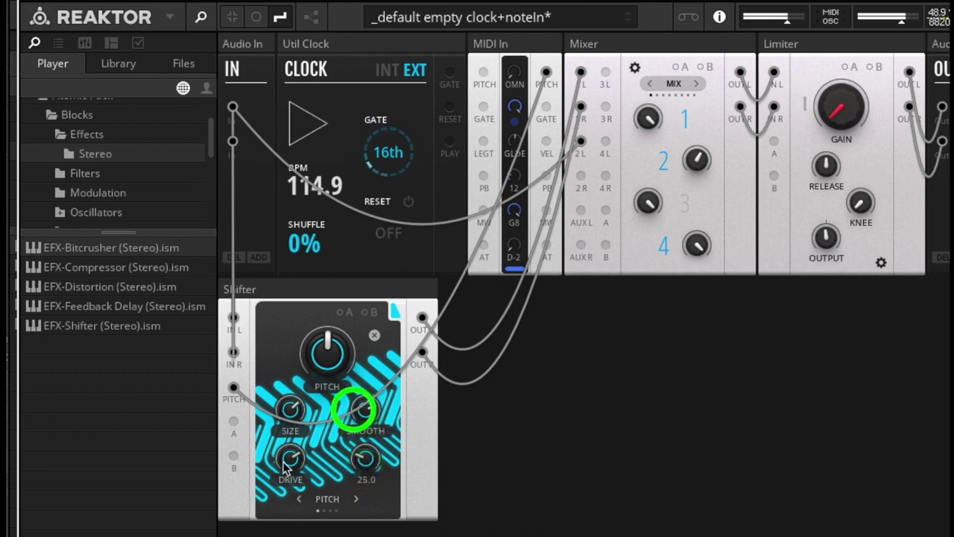
Turn the Shifter's Drive down to minimum and raise its Mix in stages to well past halfway.
left_click(285, 458)
left_click_drag(365, 459, 367, 407)
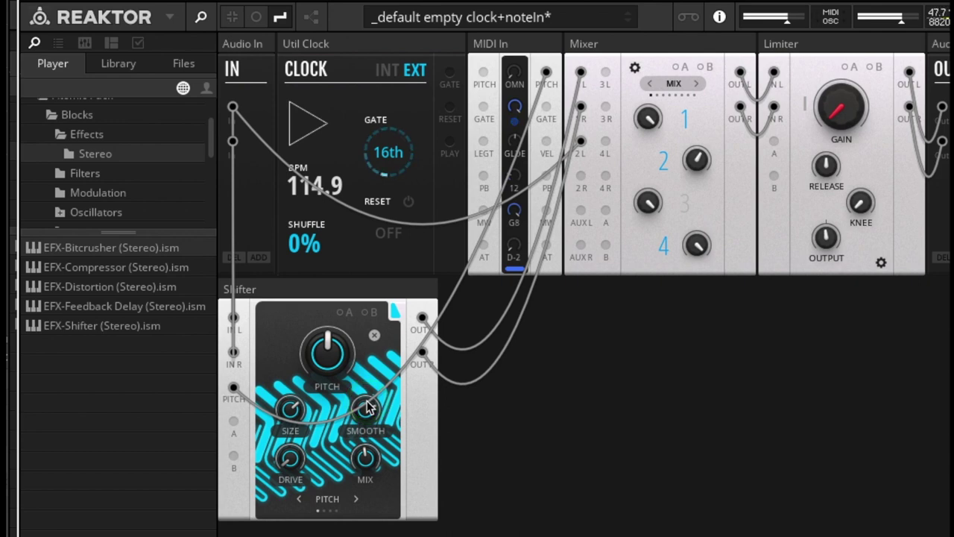
left_click_drag(365, 457, 376, 397)
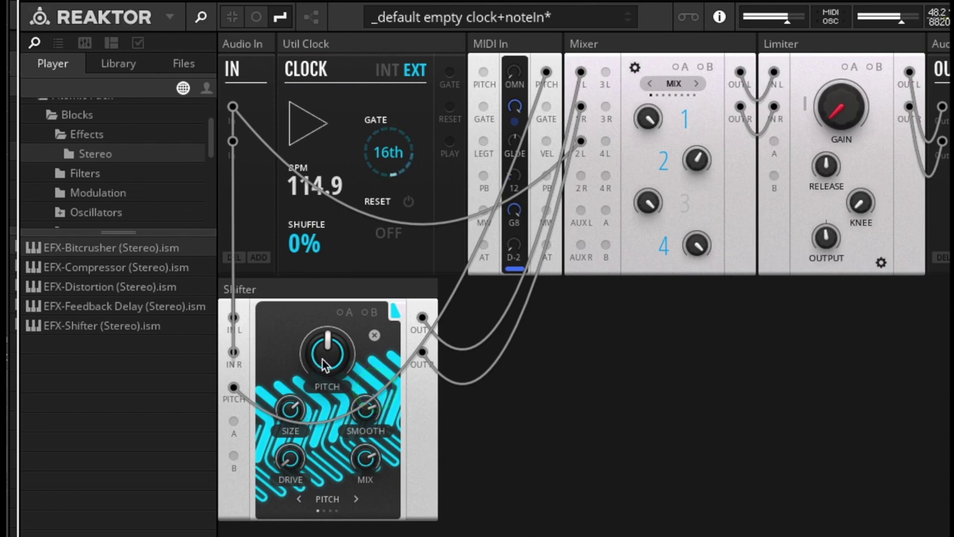
Increase the pitch shifter's Size and Smooth, and raise Mix to fully wet.
left_click(295, 400)
left_click(366, 404)
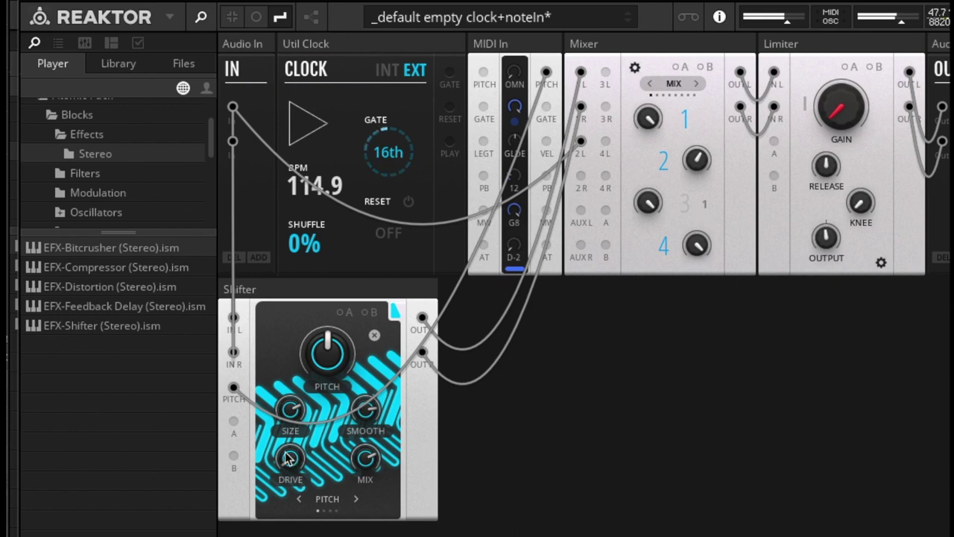
mouse_move(290, 458)
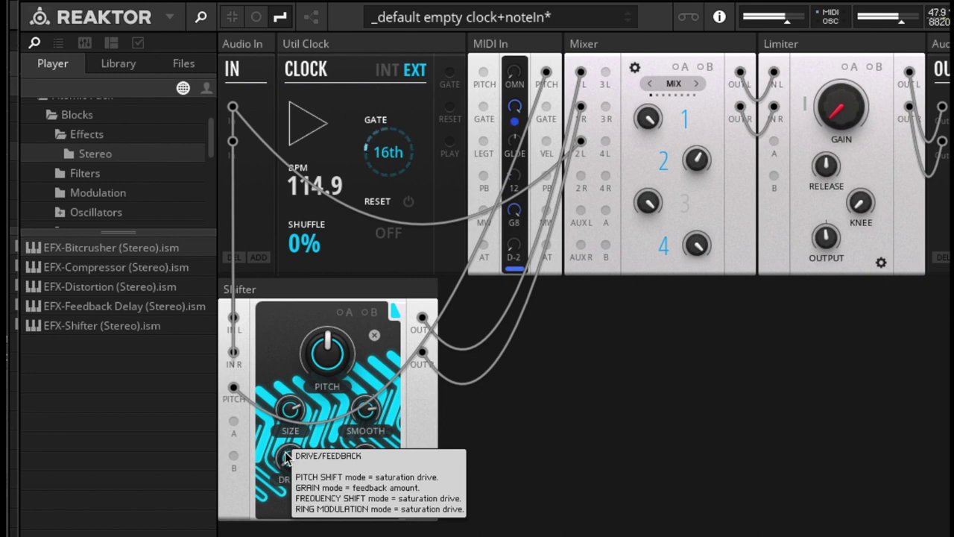
left_click_drag(365, 462, 376, 354)
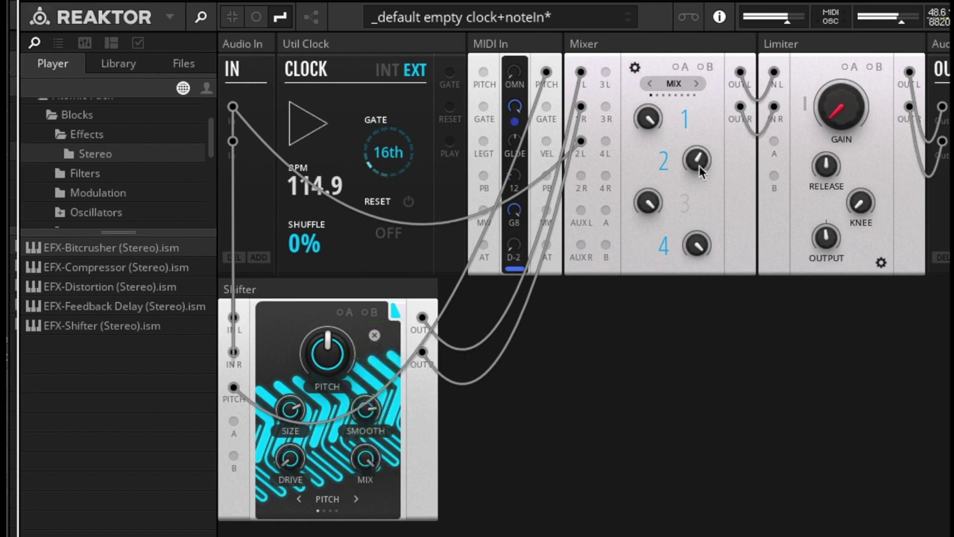
left_click_drag(699, 165, 683, 303)
left_click_drag(366, 458, 363, 534)
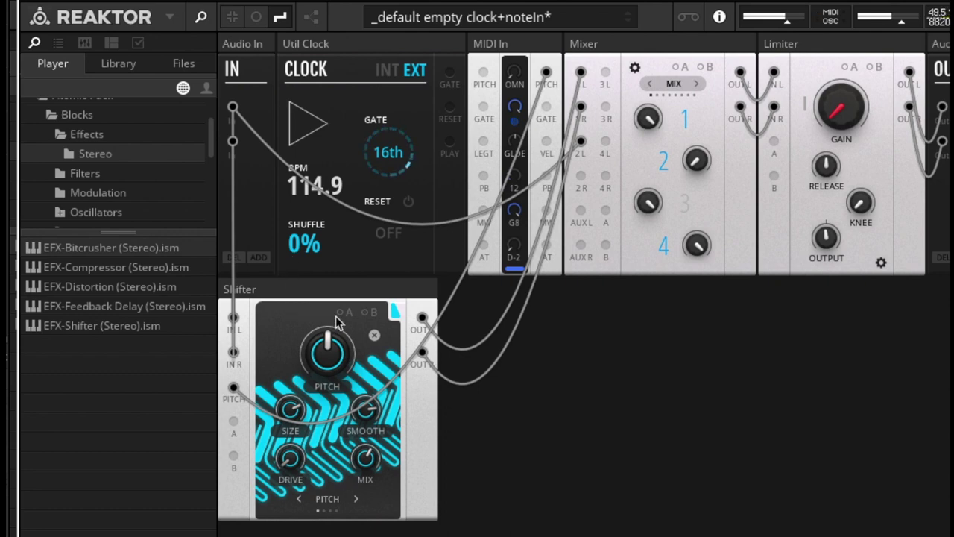
left_click(357, 501)
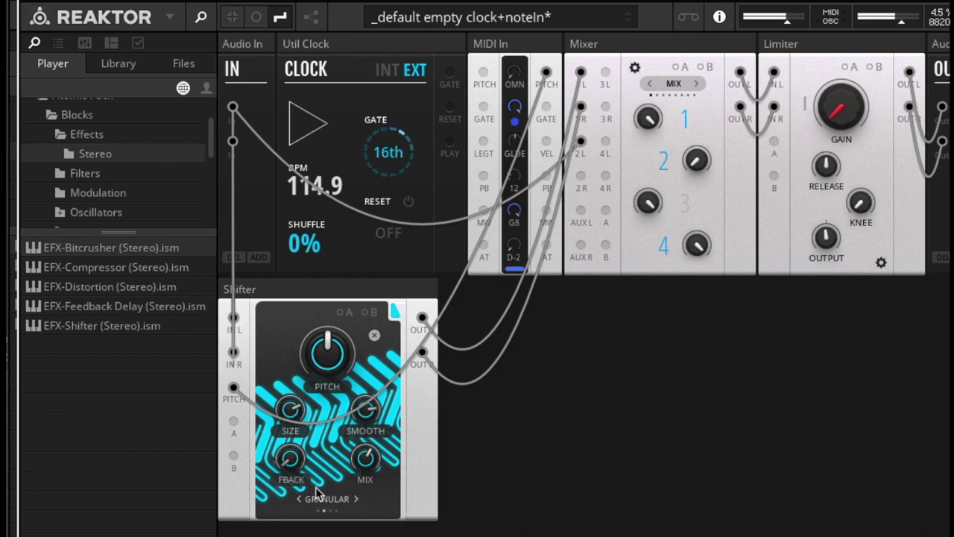
Adjust the granular Shifter's Size and raise FBack to 64.4, increasing both a little further.
left_click(293, 408)
left_click_drag(293, 408, 296, 359)
left_click_drag(291, 461, 288, 528)
left_click_drag(290, 458, 287, 357)
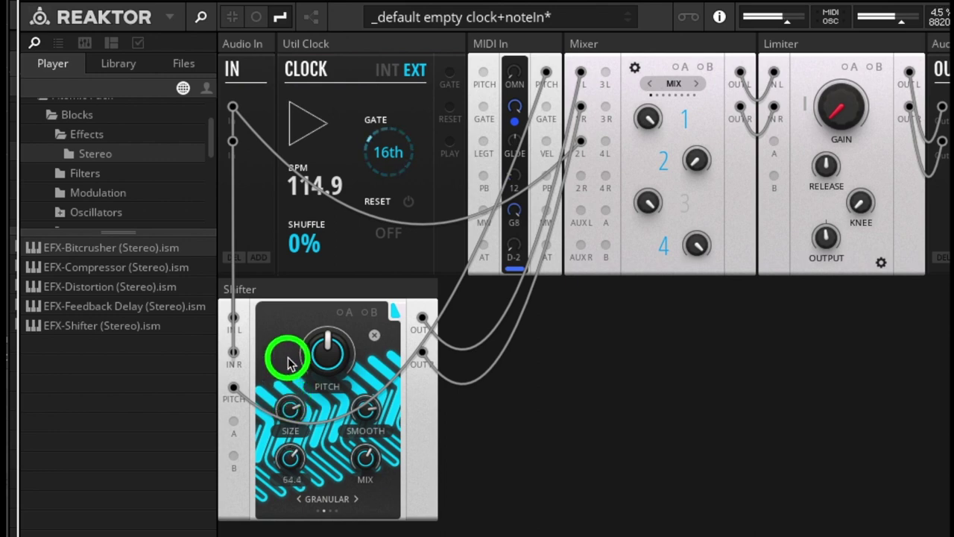
left_click_drag(291, 407, 292, 386)
left_click_drag(290, 457, 289, 456)
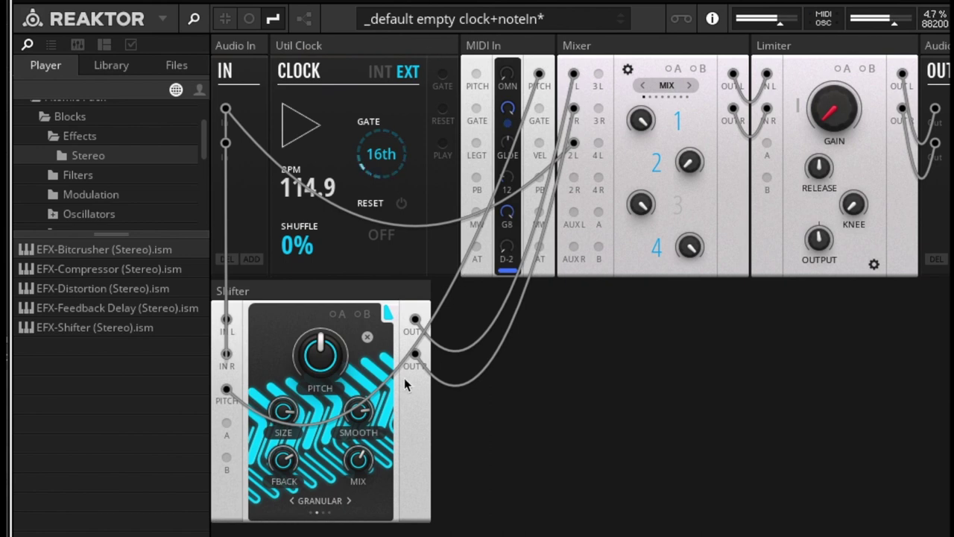
Sweep the granular Shifter's Pitch far down, bring it partway back up to below centre, and stop playback.
mouse_move(336, 365)
left_click_drag(333, 363, 321, 530)
left_click_drag(320, 367, 325, 326)
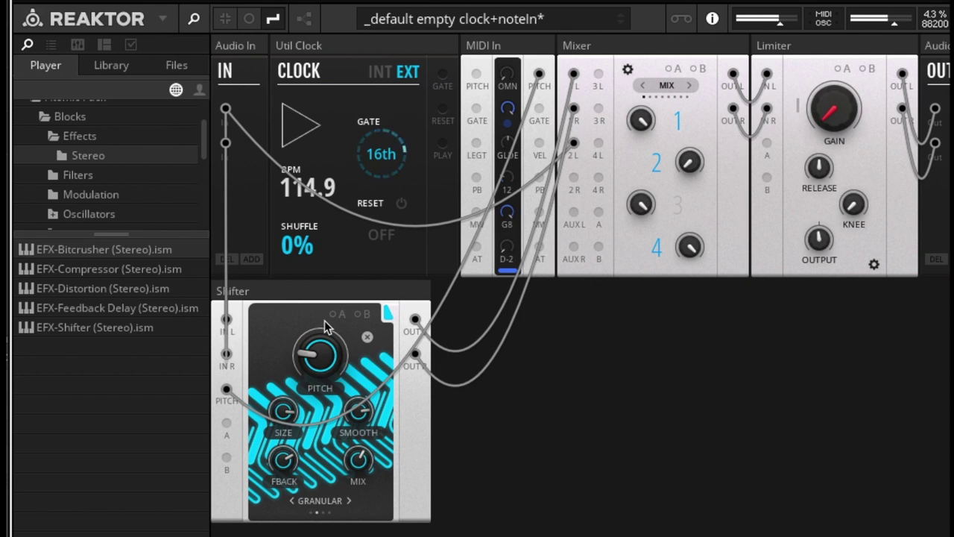
key("space")
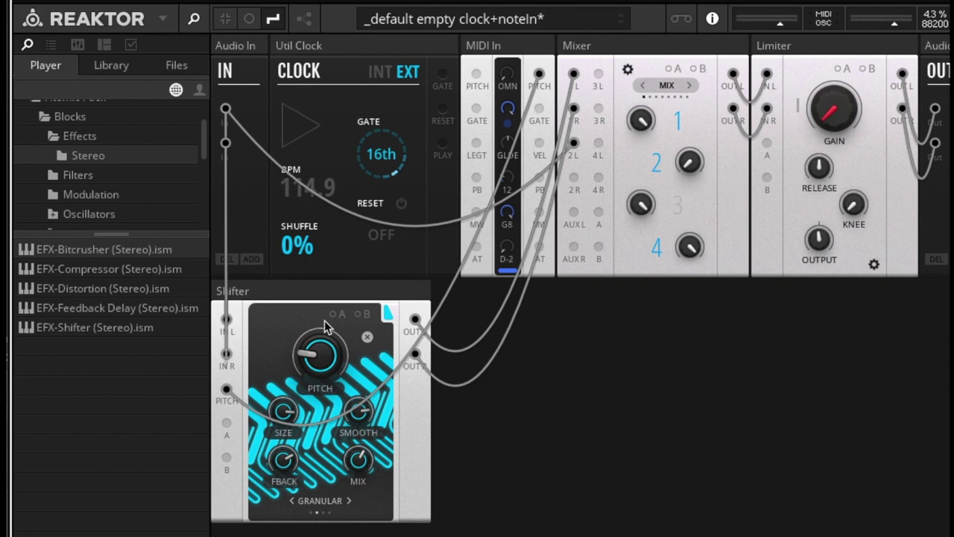